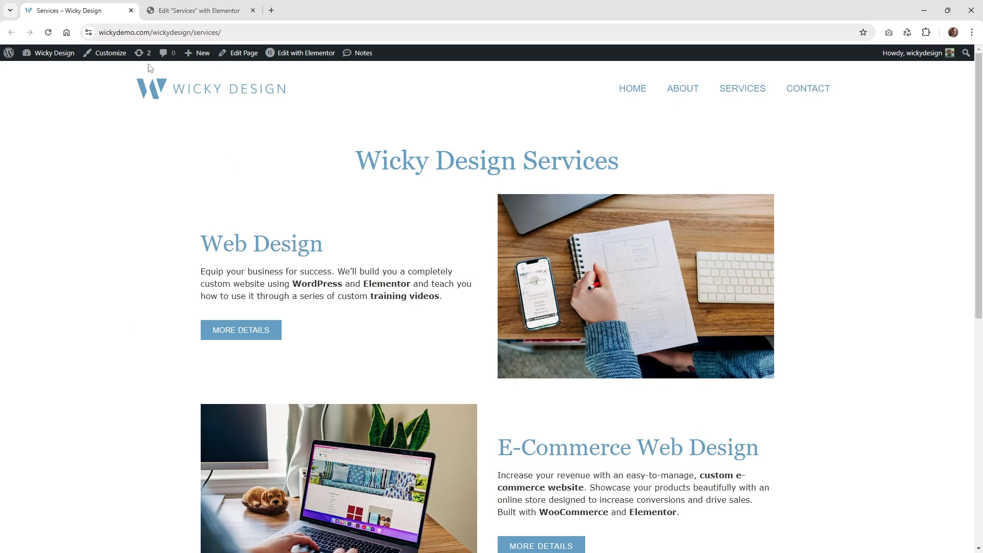
Step: Select the MORE DETAILS button and review its Default type, label text, and Normal and Hover styles
key(ctrl+Tab)
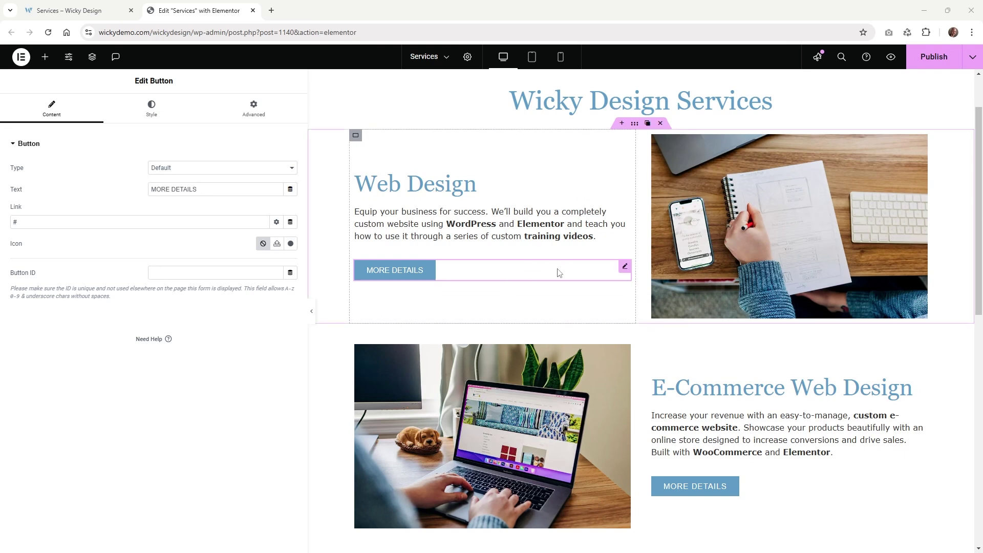
click(625, 267)
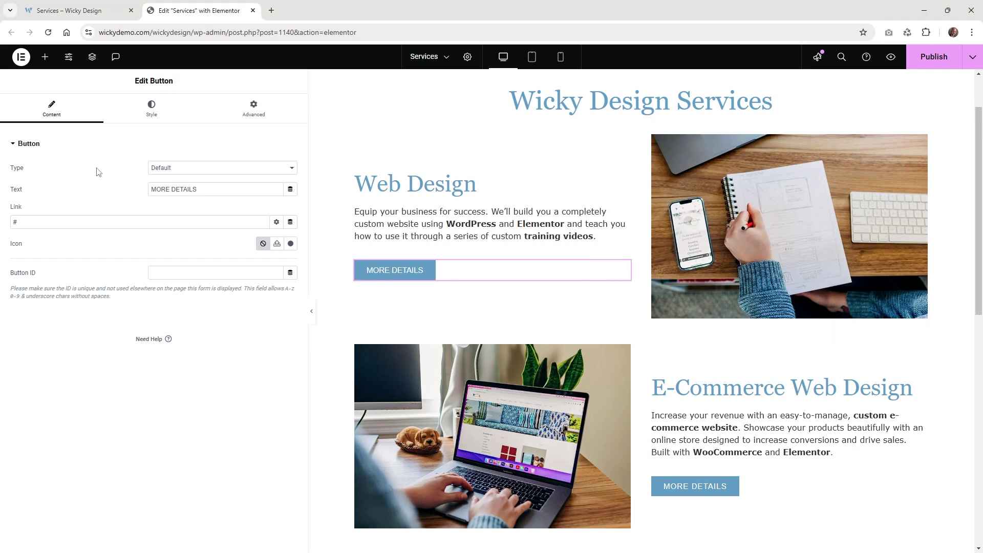
click(165, 171)
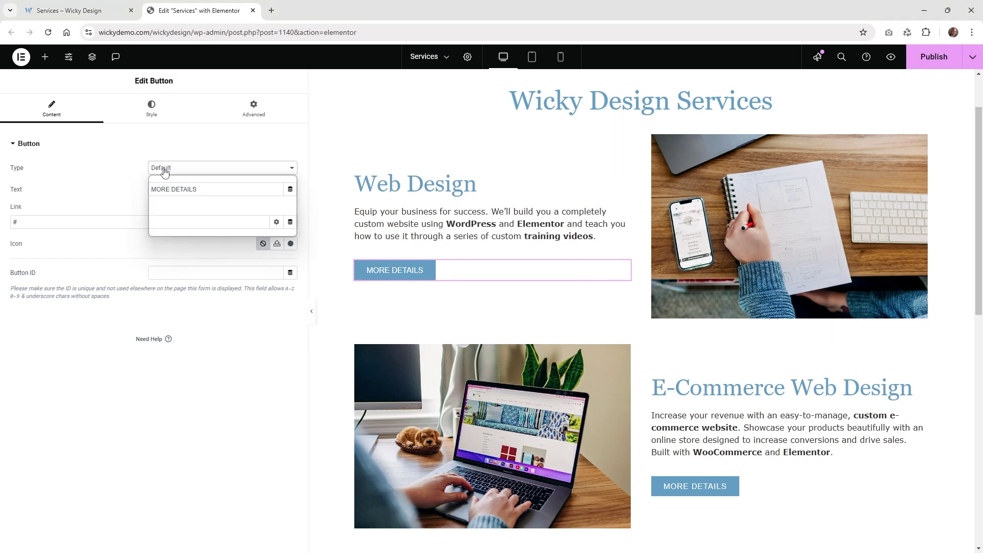
click(165, 181)
drag(195, 189, 136, 190)
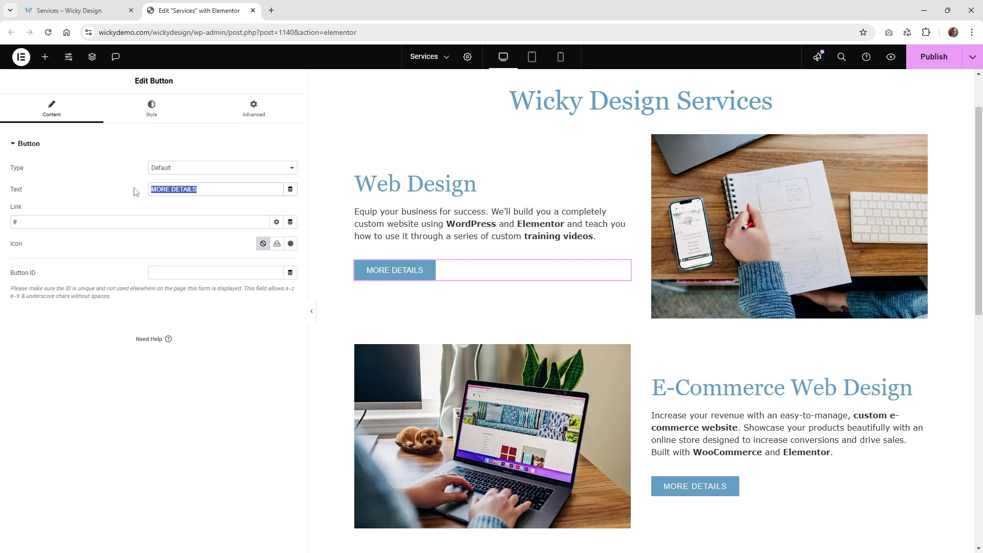
click(51, 222)
click(161, 111)
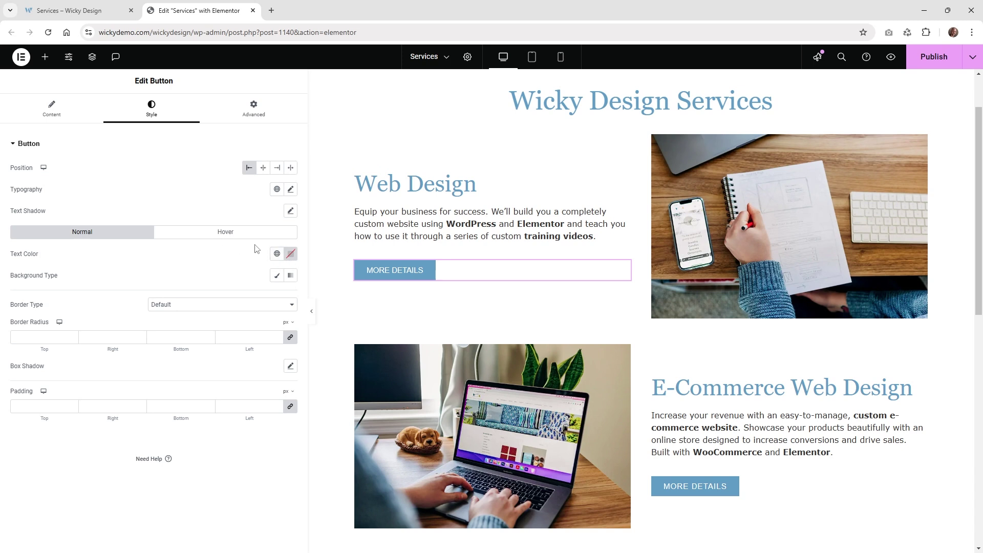
click(200, 237)
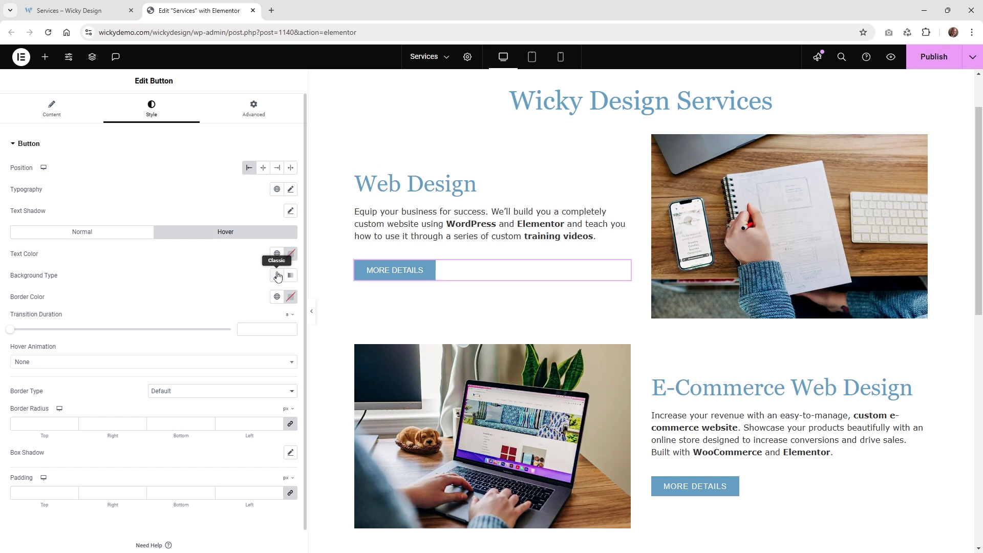
click(85, 232)
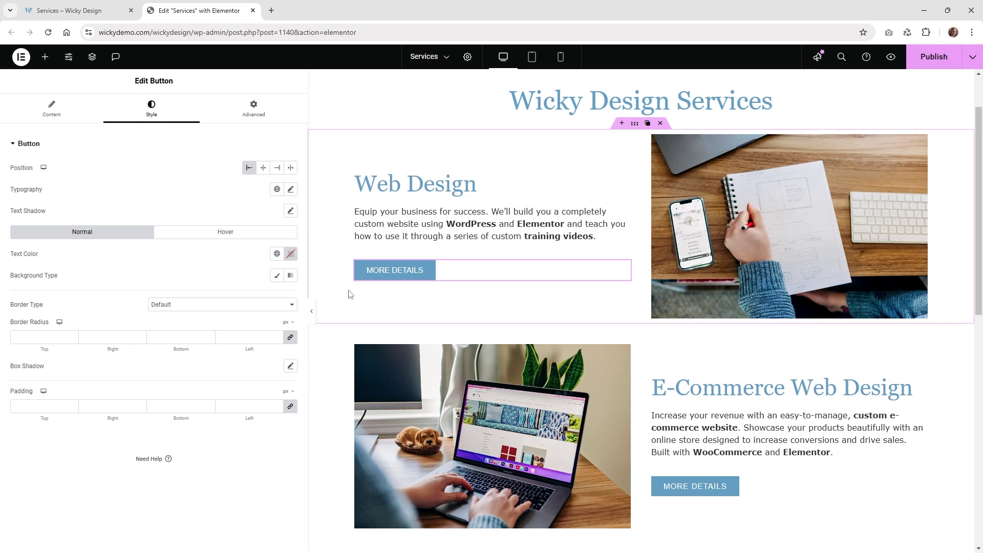
Step: Reselect the button, then open the Services page's Page Settings and its custom CSS area
click(625, 266)
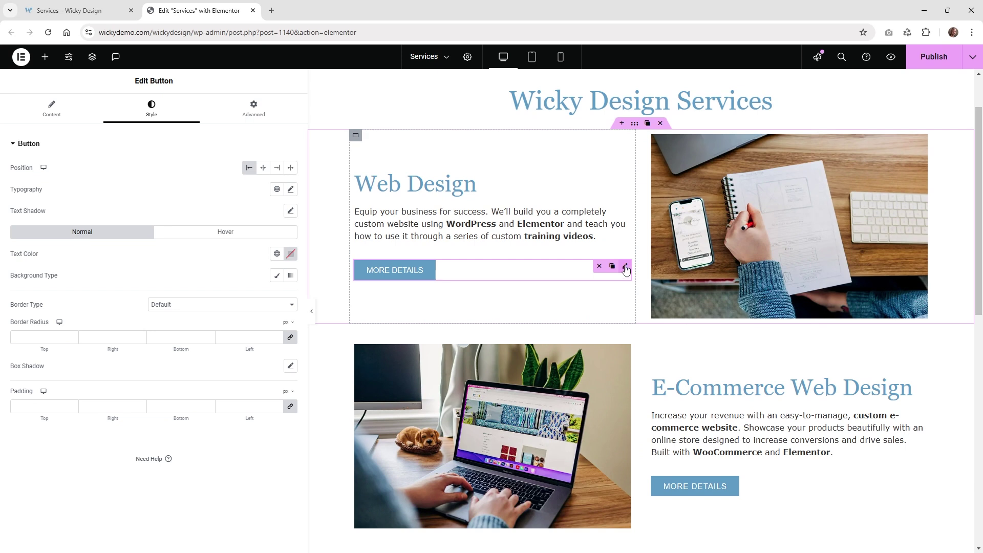
click(467, 58)
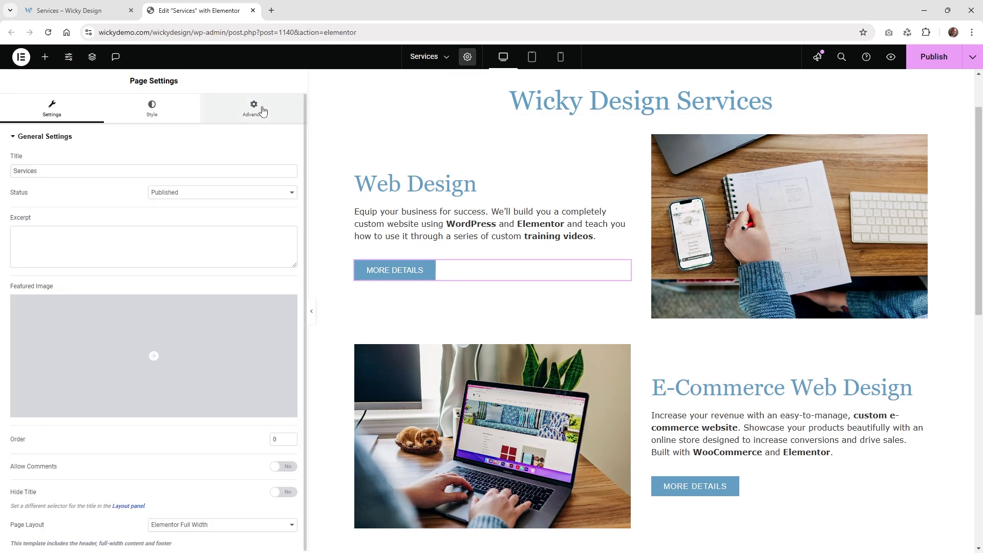
click(262, 112)
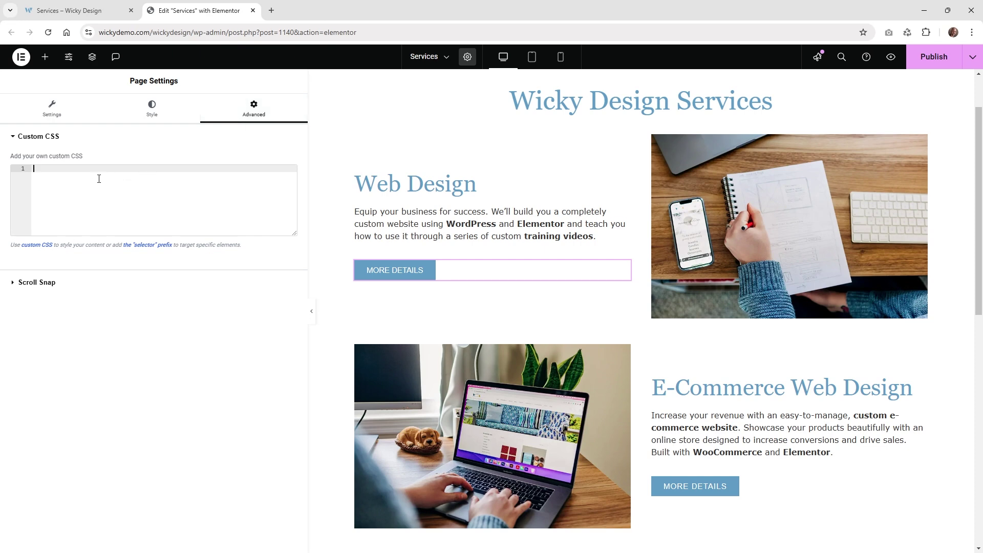
Step: Switch to the live Services – Wicky Design browser tab
click(82, 7)
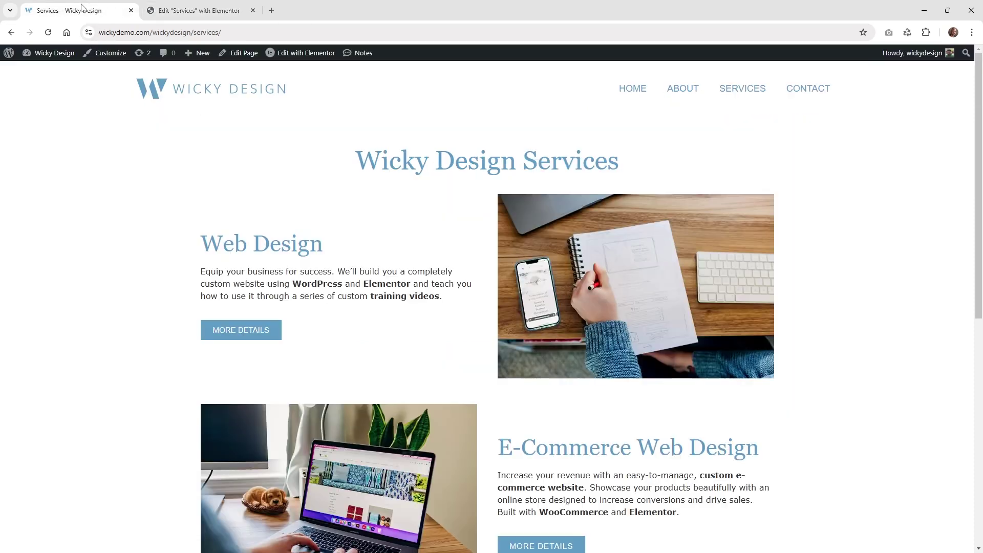
Step: Check the Customizer's Additional CSS is empty, close the Customizer and return to the Elementor tab
click(97, 60)
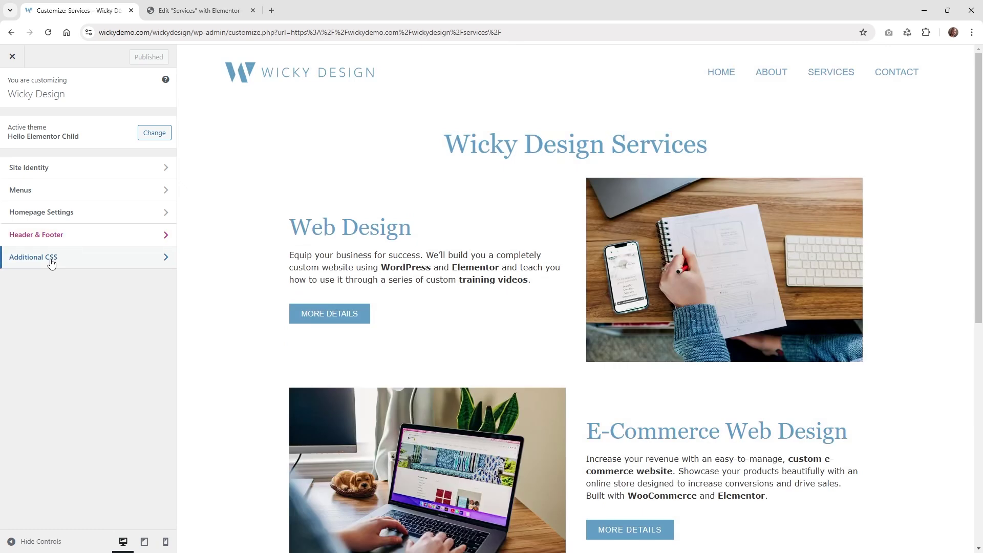
click(51, 260)
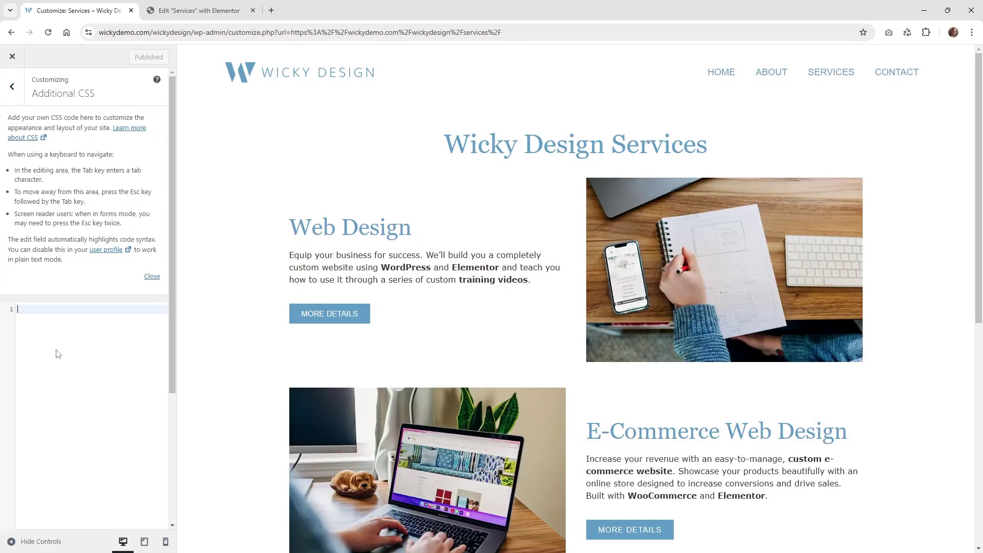
click(18, 59)
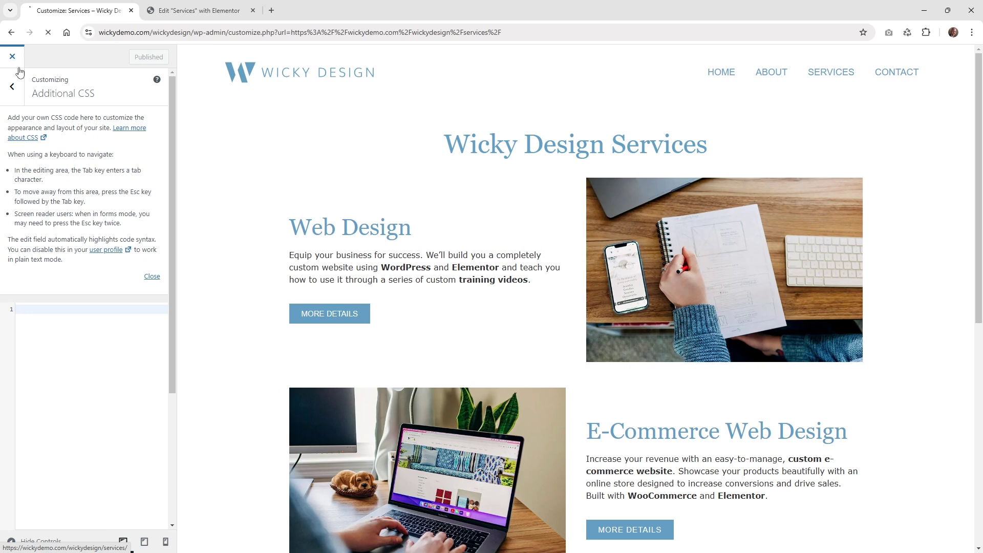
click(201, 6)
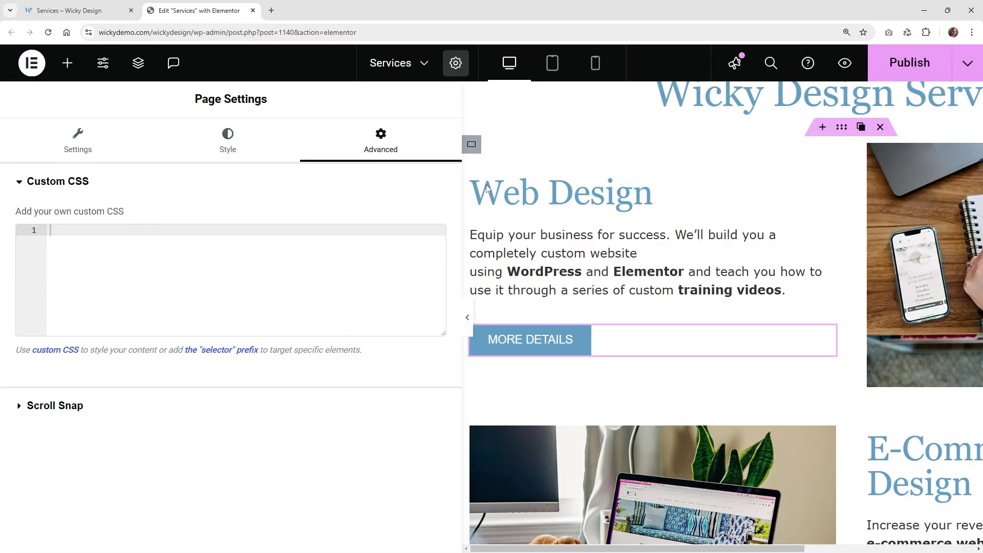
Step: Paste the swipe-left-hover button slider CSS into the page's Custom CSS
click(455, 63)
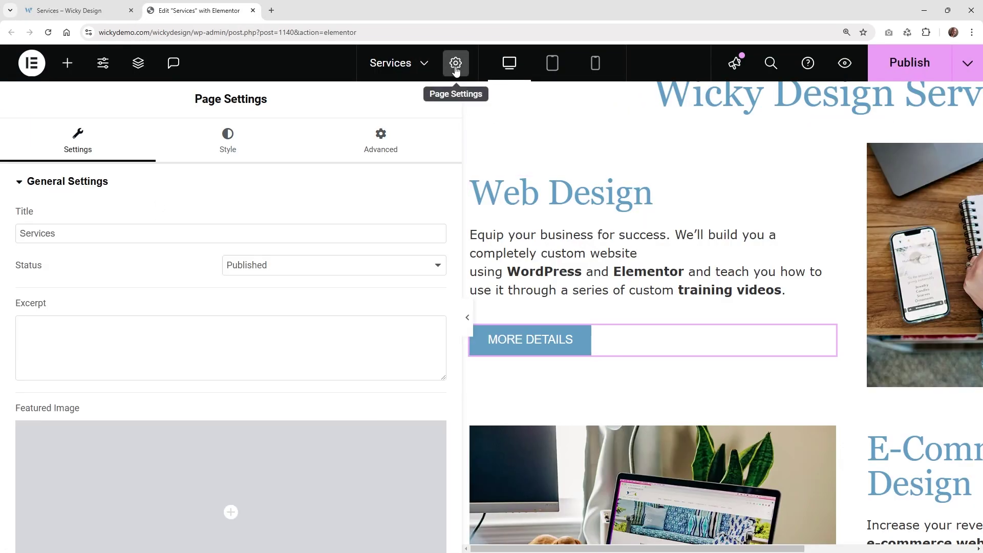
click(390, 138)
key(ctrl+v)
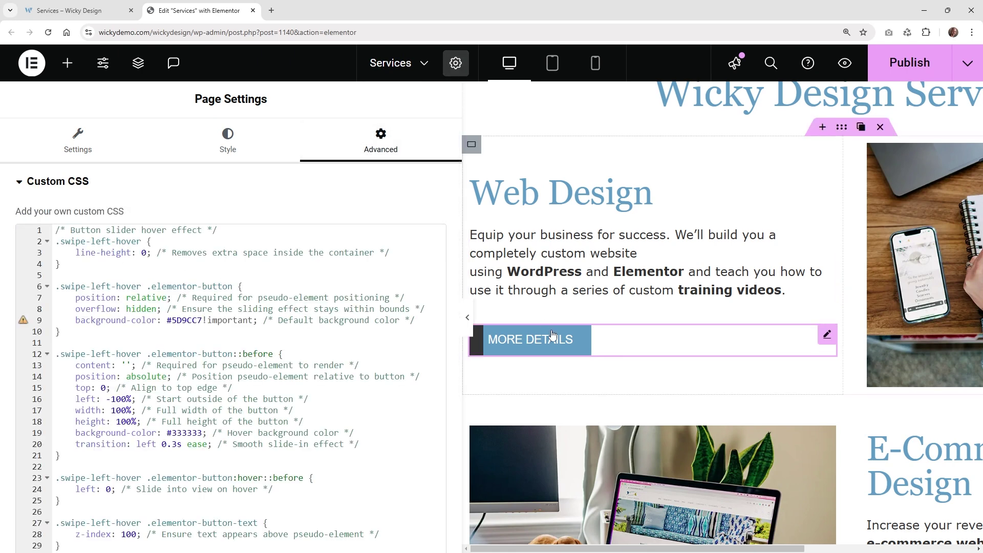
Step: Copy the swipe-left-hover class name from the CSS and select the MORE DETAILS button
drag(144, 242, 61, 242)
right_click(63, 243)
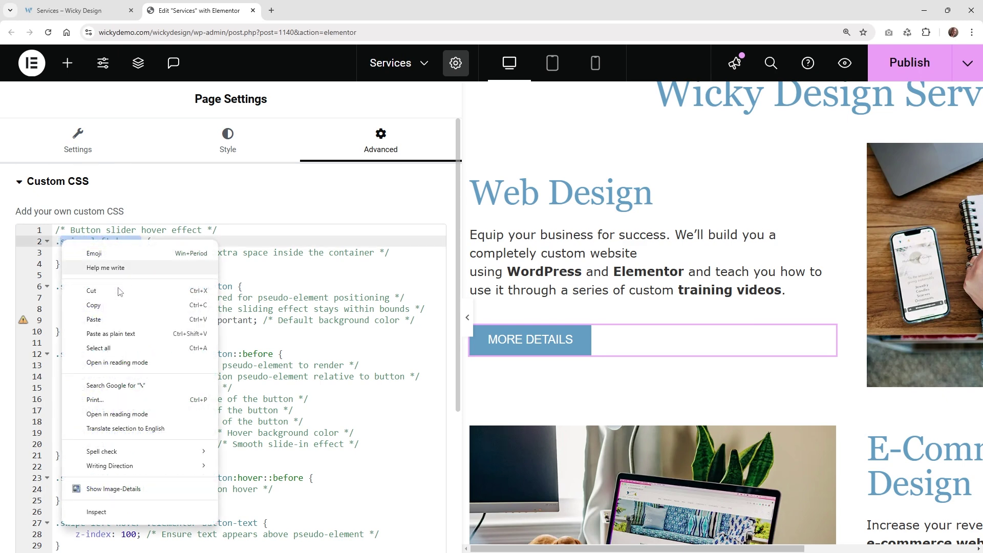
click(92, 305)
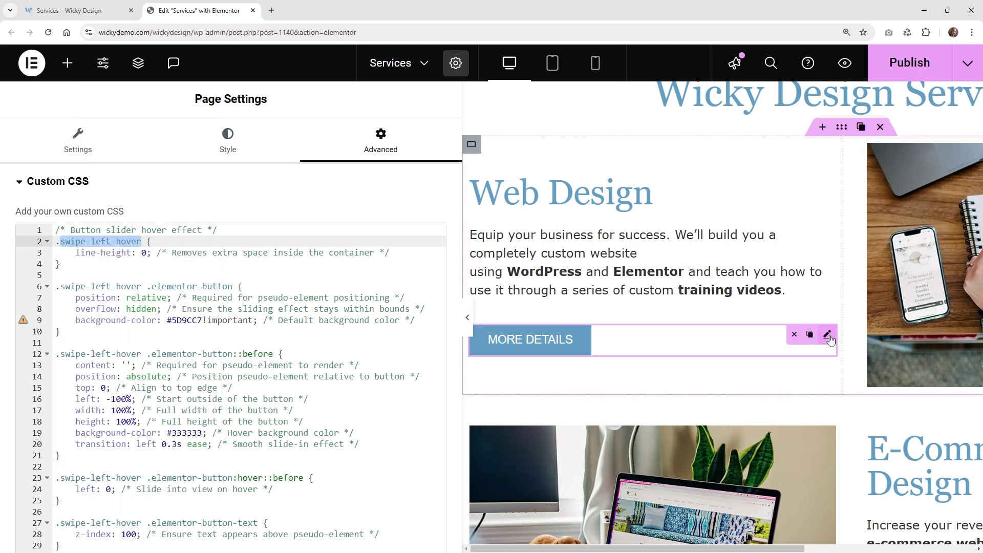
click(788, 338)
scroll(190, 371, down, 3)
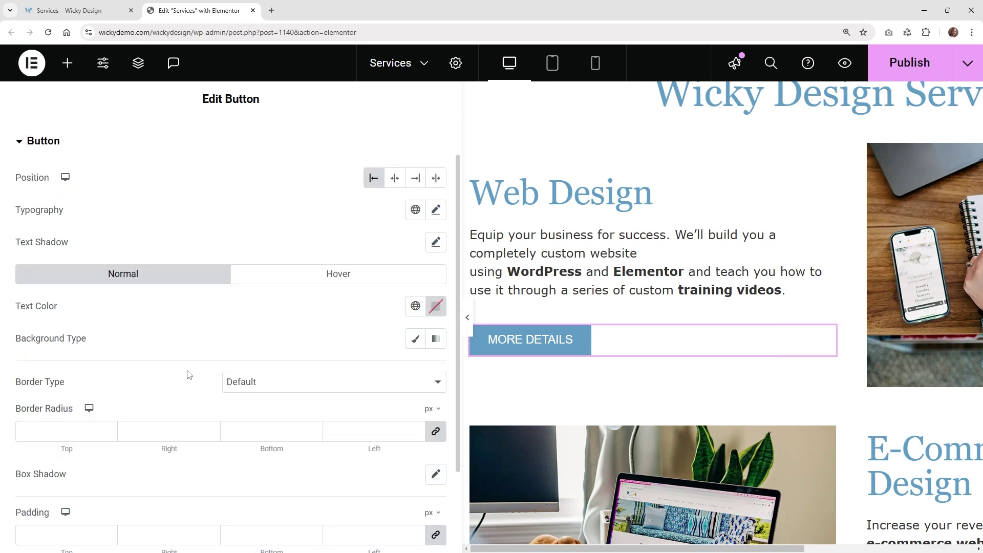
Step: Enter swipe-left-hover in the MORE DETAILS button's Advanced CSS Classes field
scroll(189, 371, up, 3)
click(378, 159)
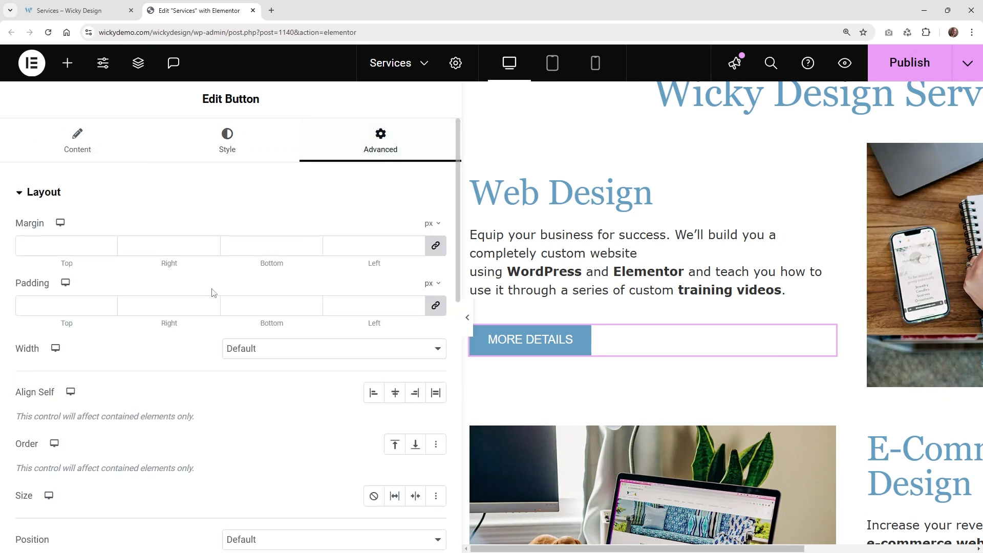
scroll(245, 379, down, 4)
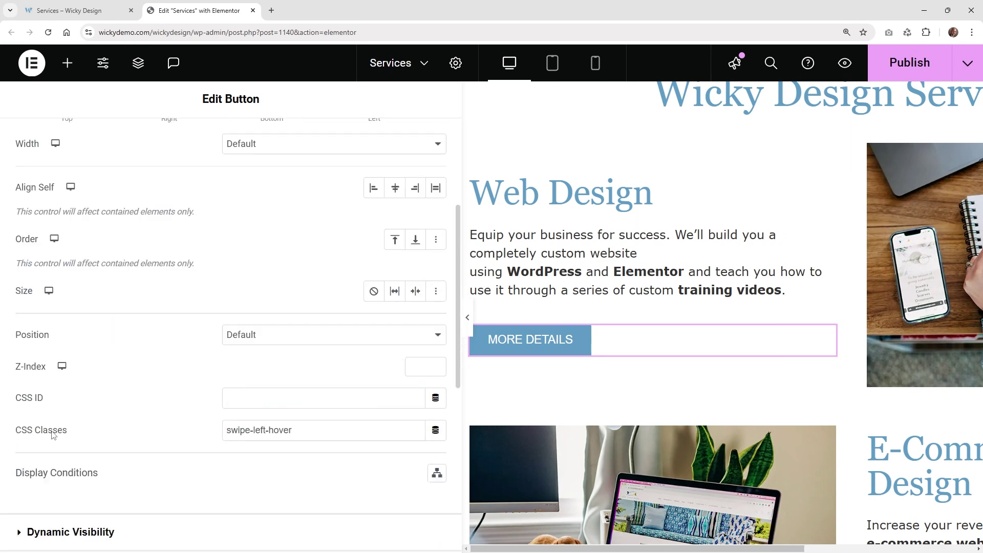
click(256, 430)
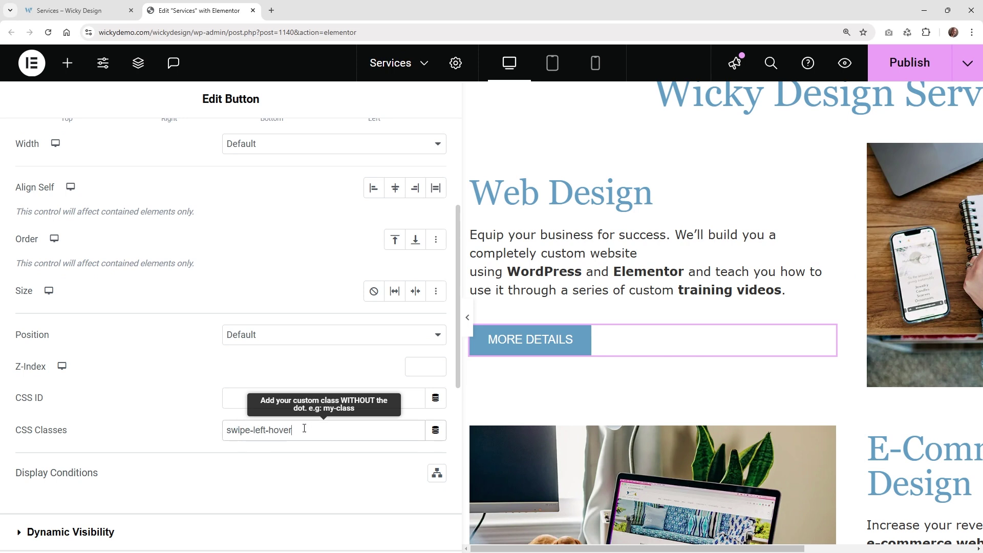
triple_click(304, 428)
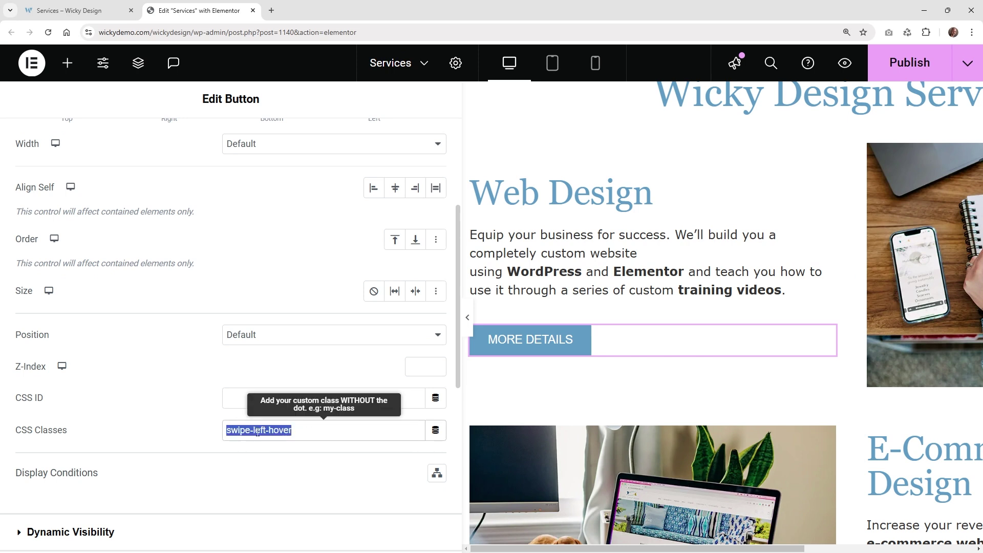
click(455, 63)
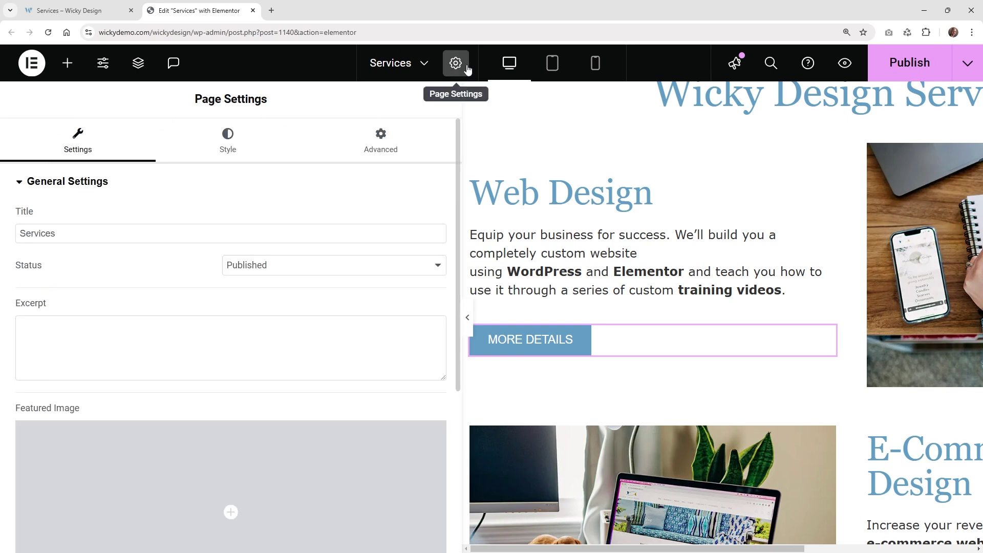
click(375, 134)
drag(142, 241, 61, 241)
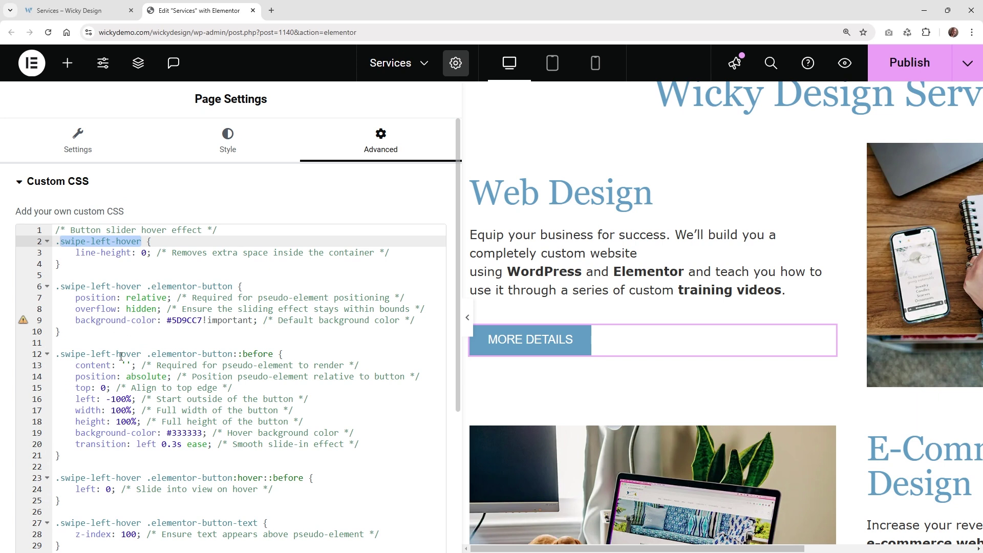
click(137, 263)
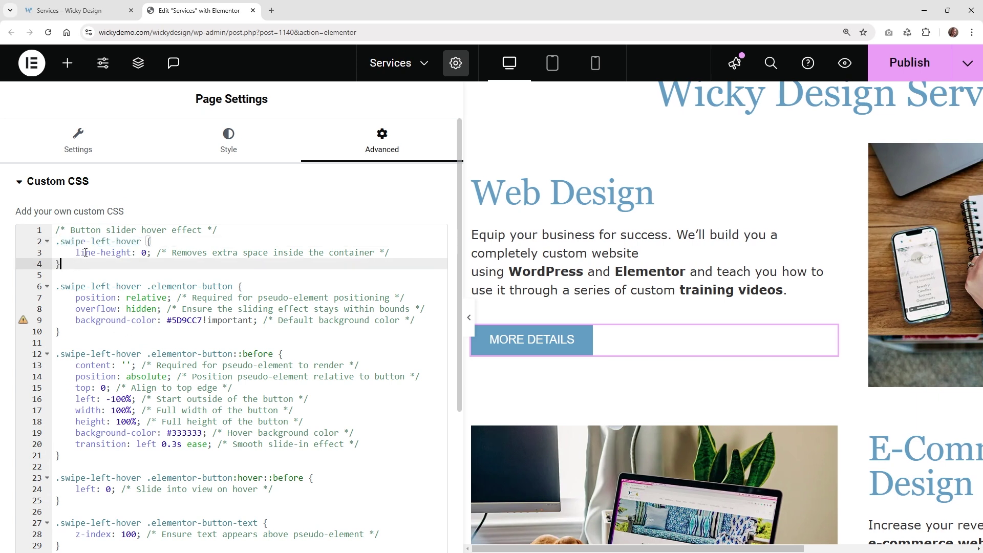
click(102, 253)
drag(68, 269, 50, 241)
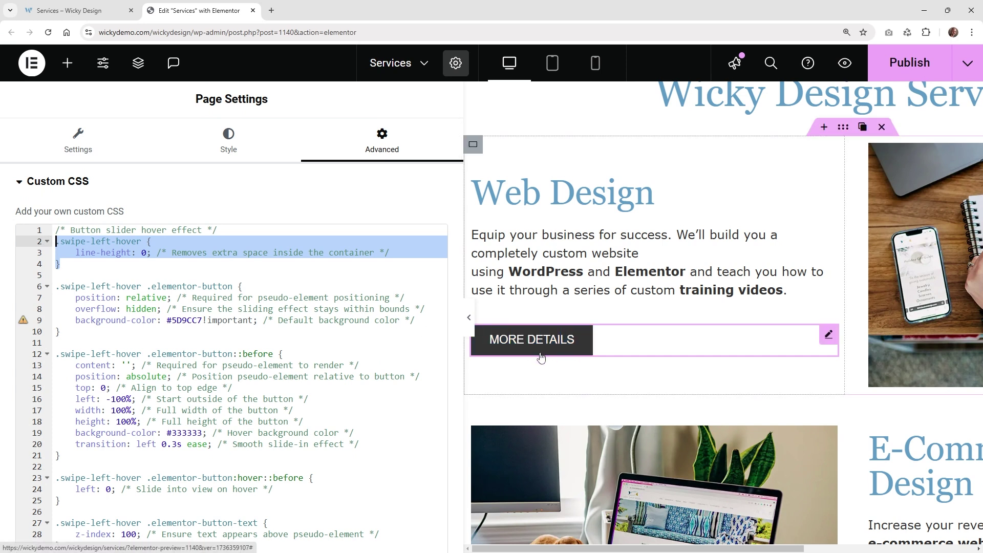
key(BackSpace)
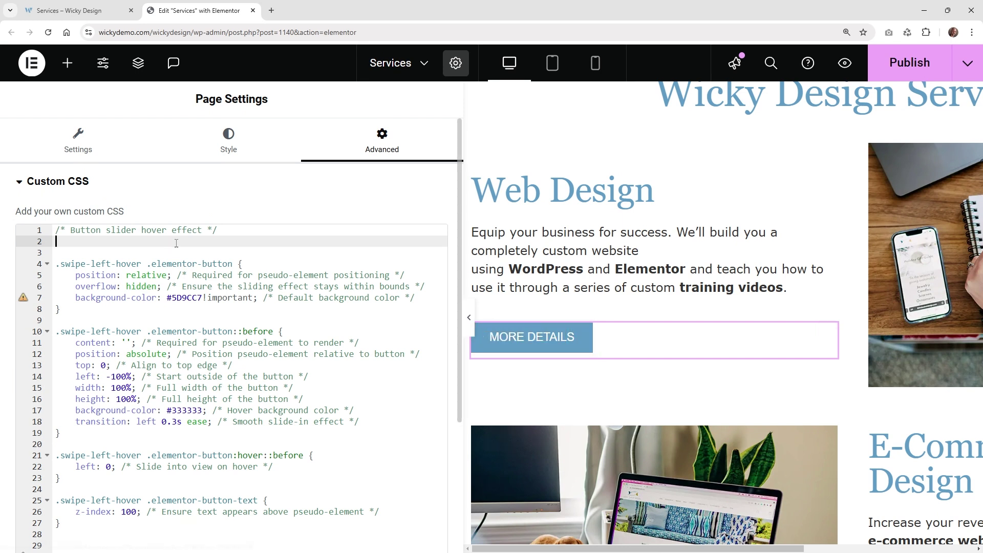
key(ctrl+v)
click(162, 251)
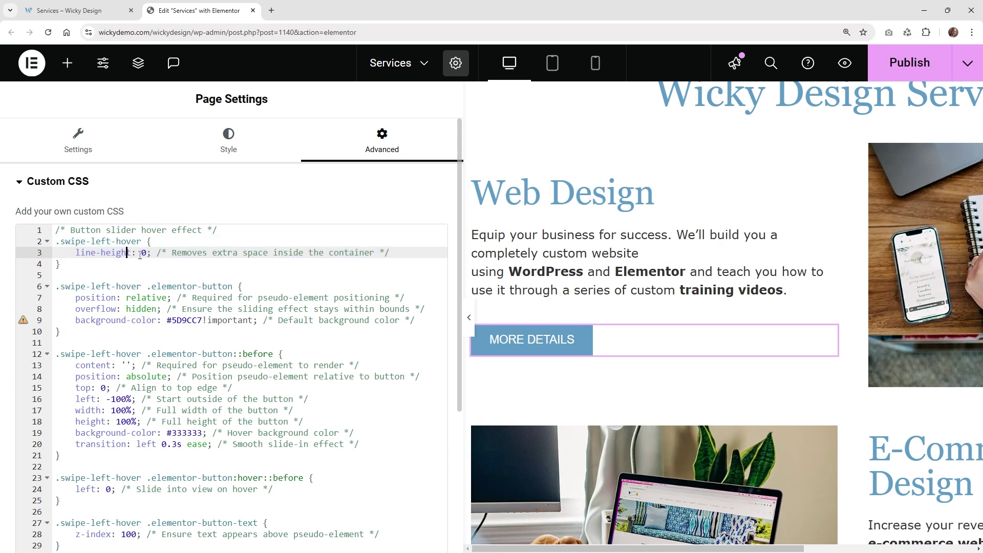
mouse_move(830, 340)
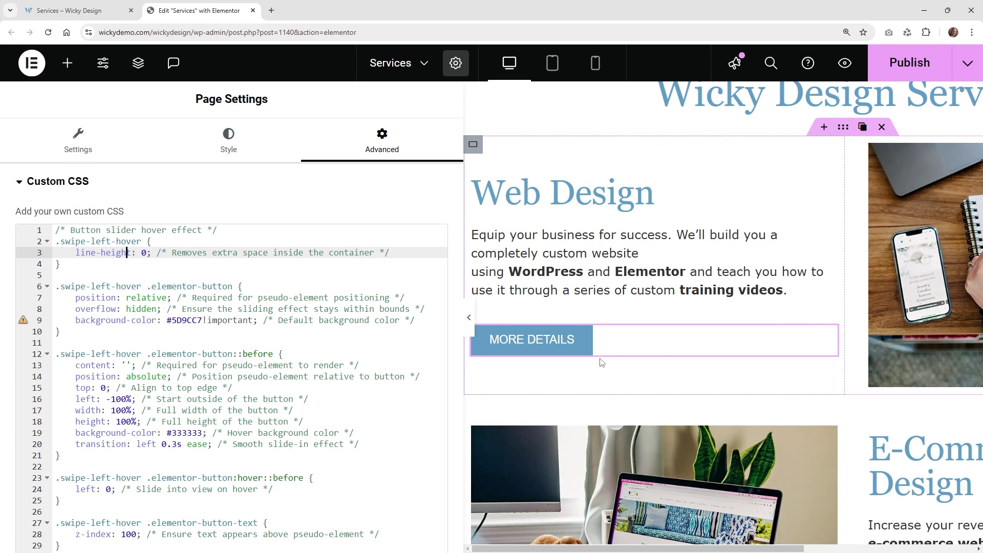
click(147, 252)
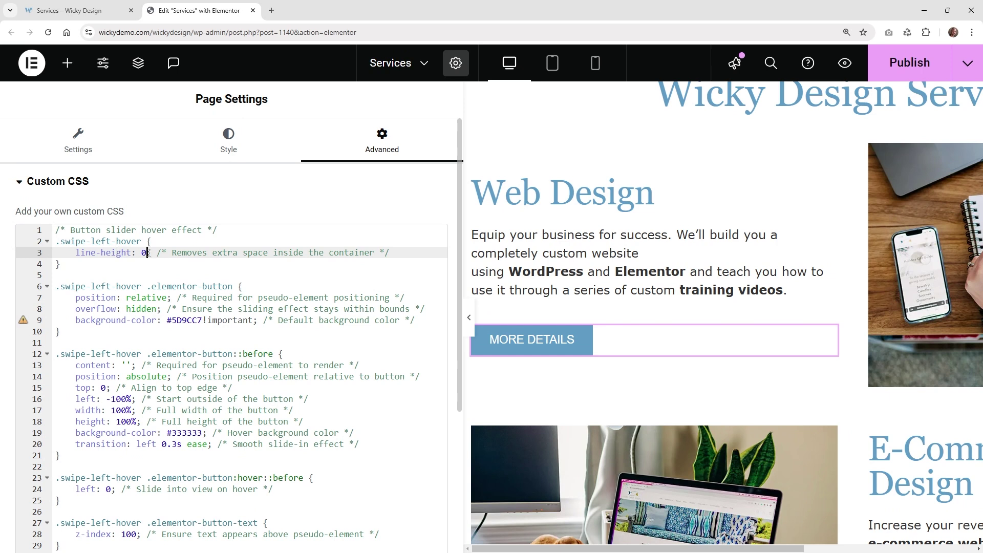
click(152, 309)
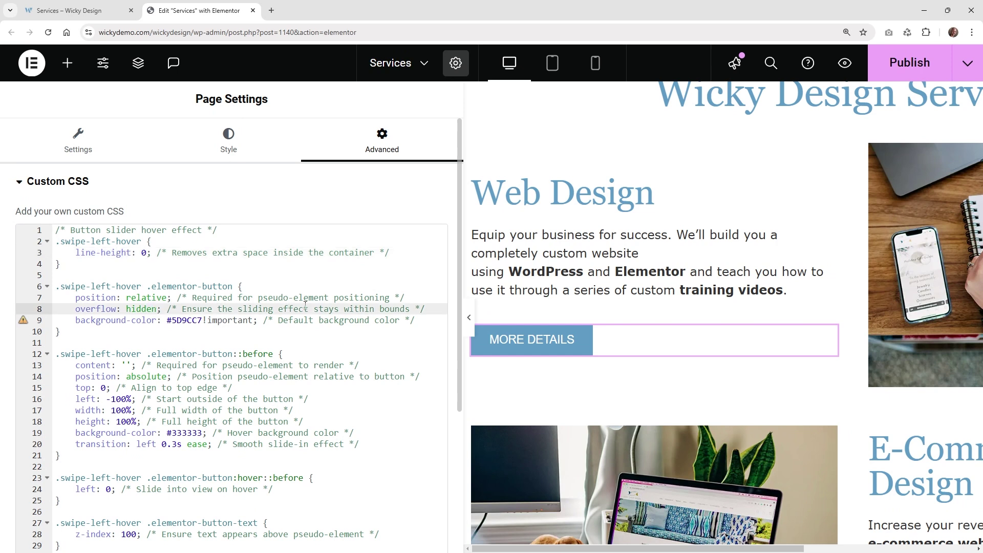
drag(427, 313, 69, 298)
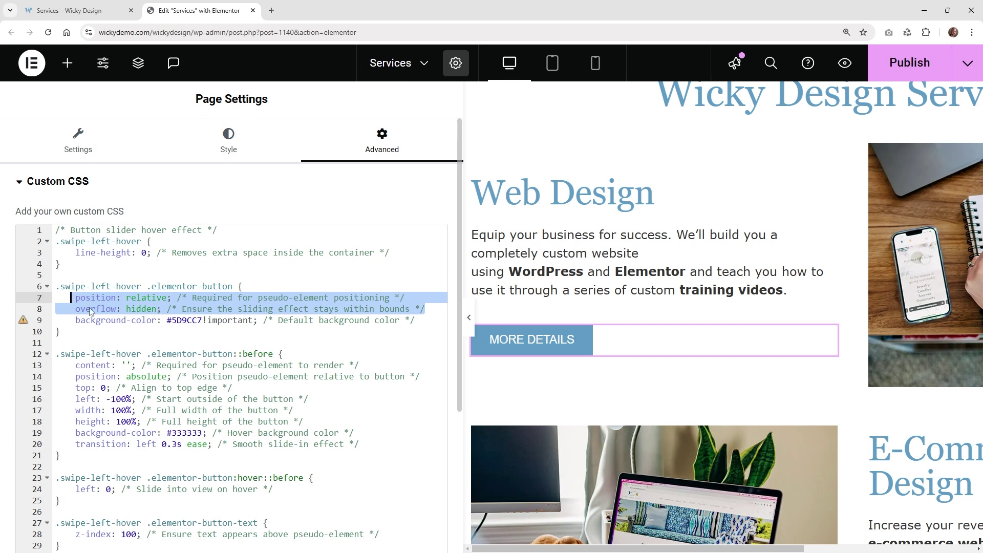
key(BackSpace)
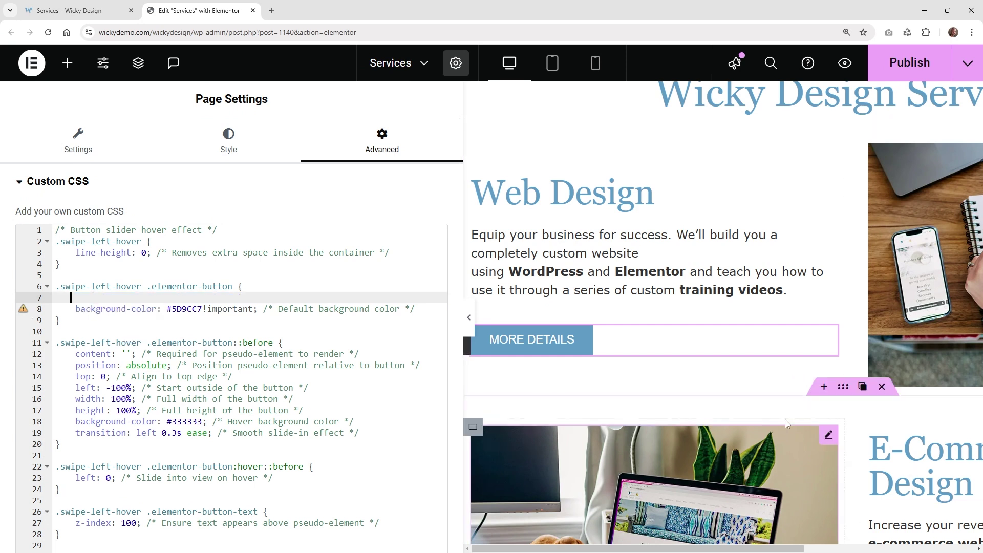
scroll(750, 405, down, 4)
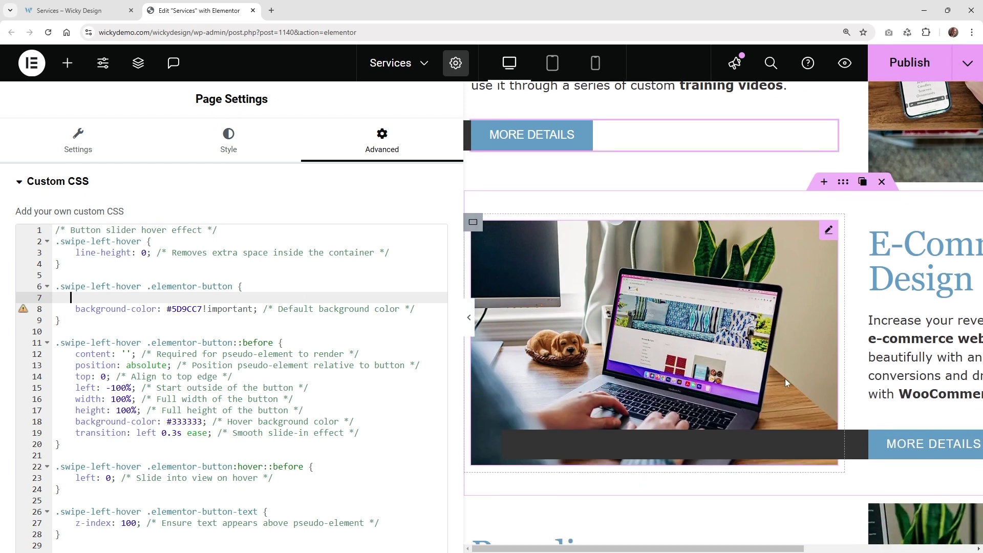
drag(745, 549, 774, 550)
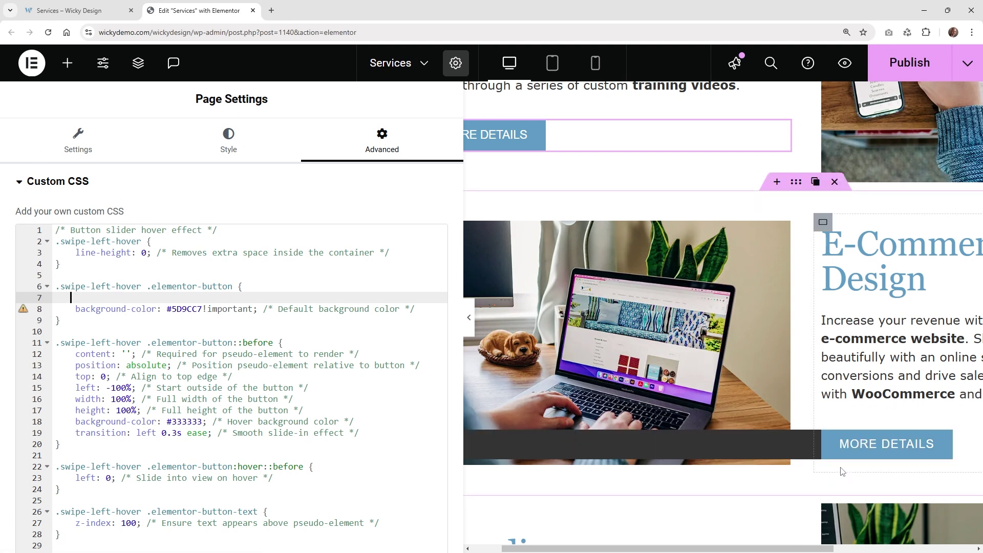
drag(802, 549, 942, 549)
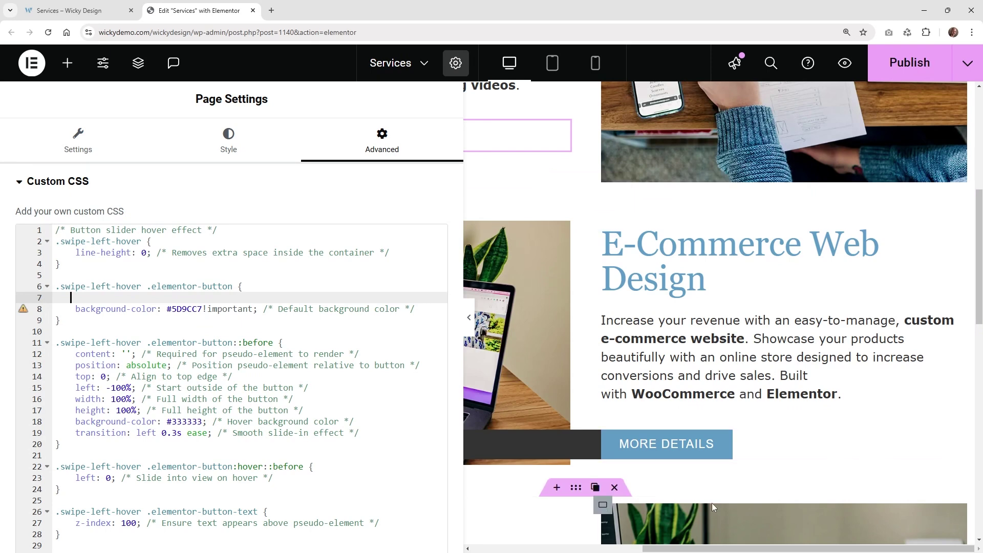
scroll(581, 532, left, 5)
scroll(581, 533, left, 1)
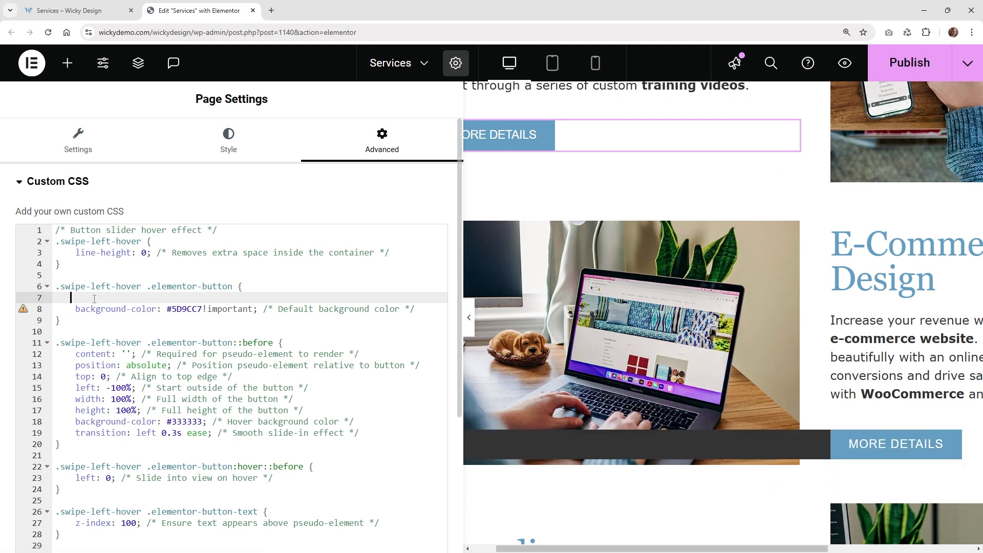
key(ctrl+v)
click(132, 298)
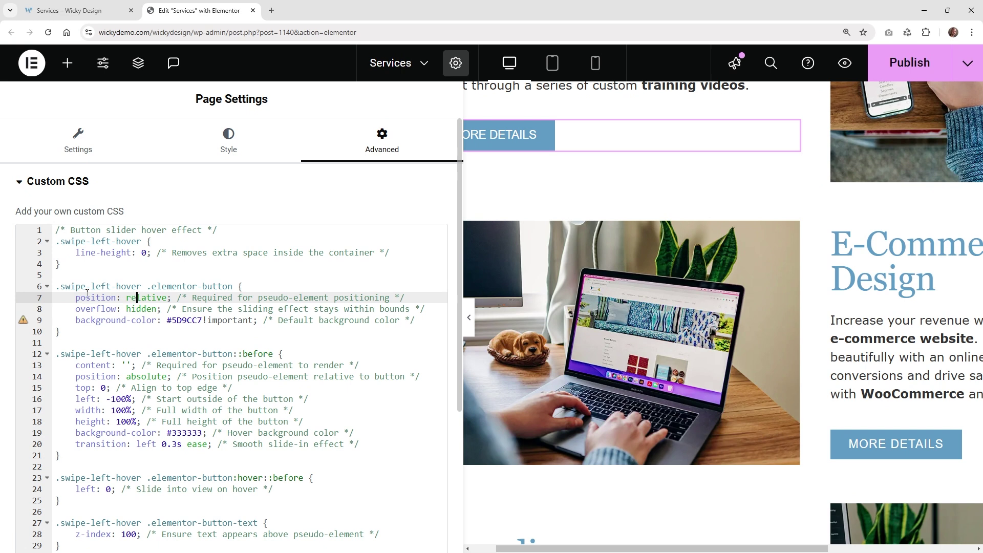
click(136, 307)
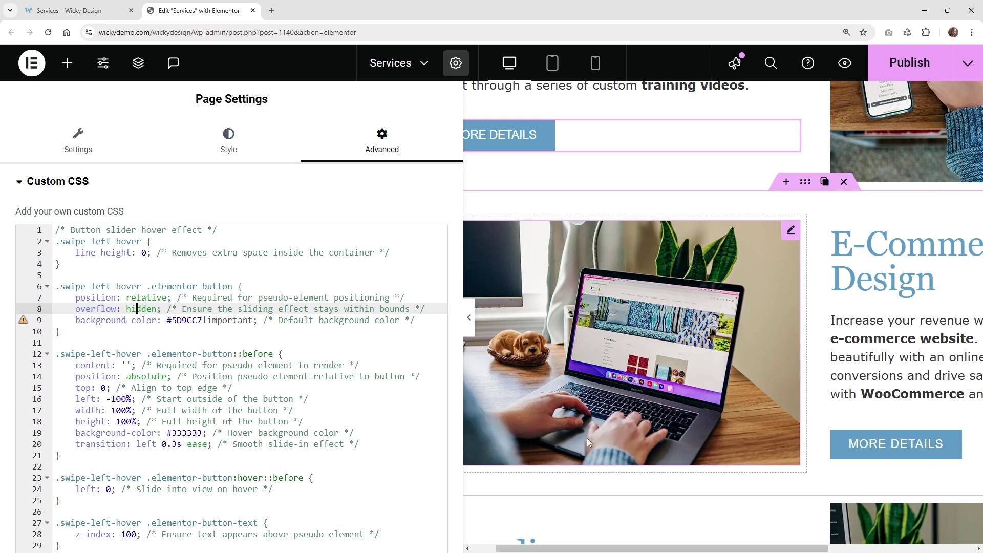
click(122, 365)
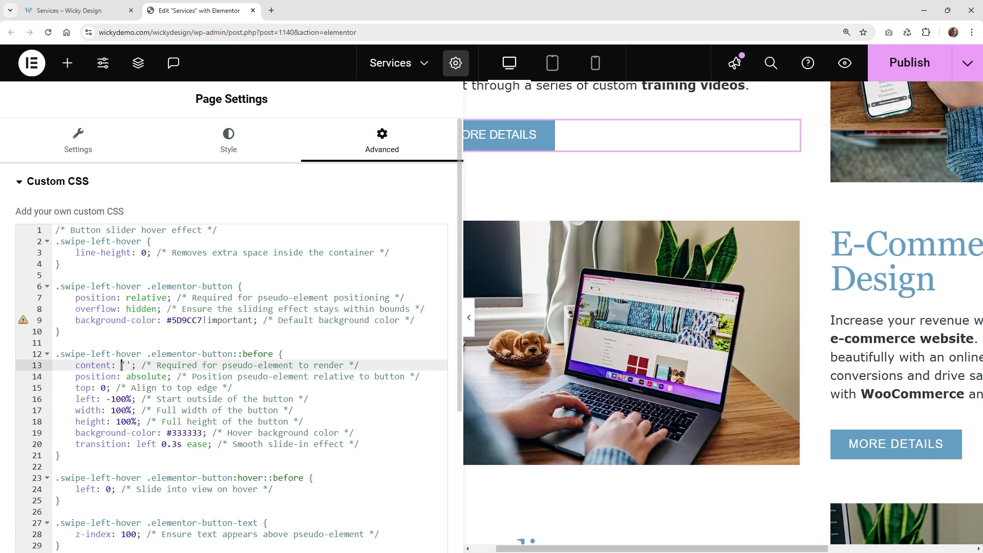
drag(76, 365, 429, 380)
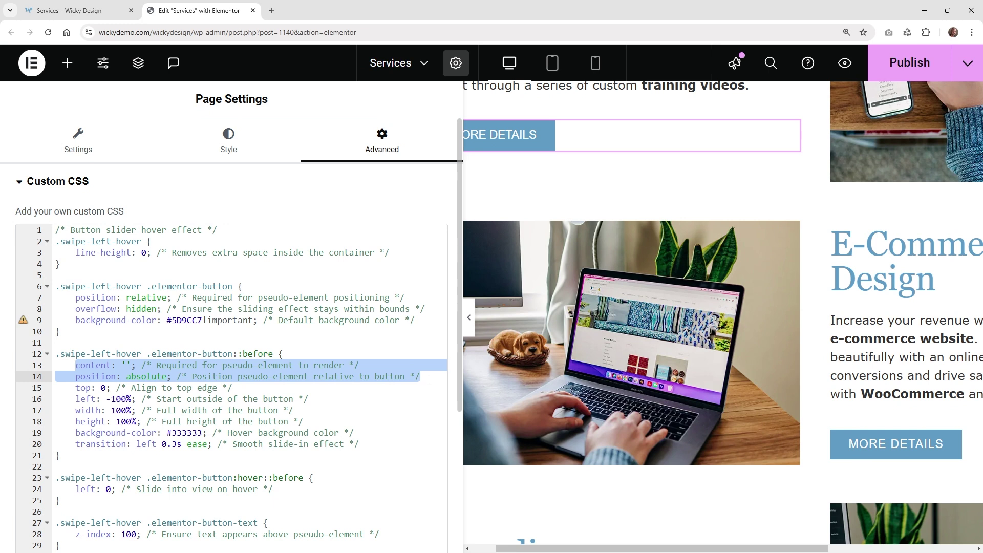
click(324, 368)
click(121, 376)
click(126, 308)
click(126, 297)
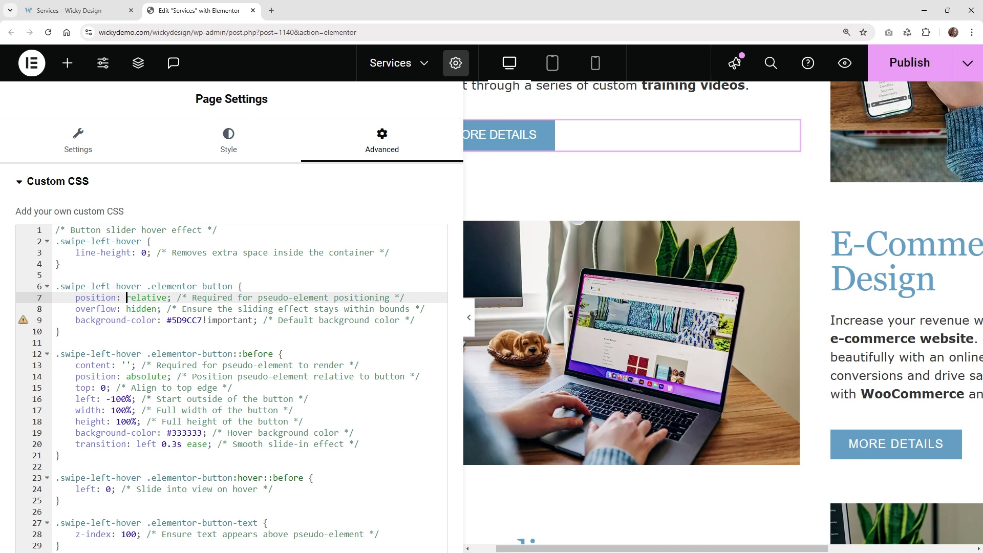
click(301, 321)
click(375, 320)
drag(402, 320, 264, 321)
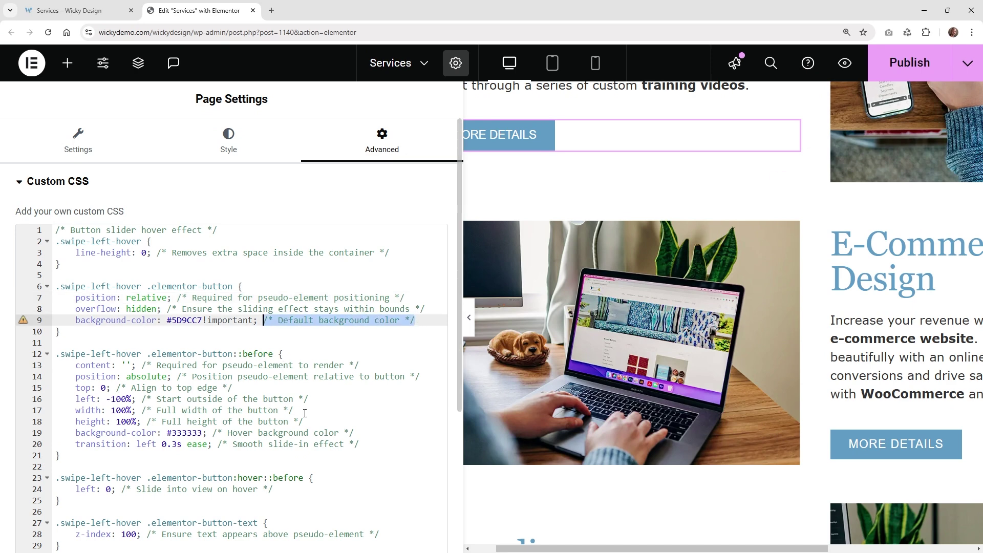
scroll(307, 409, down, 1)
scroll(309, 407, up, 1)
click(295, 320)
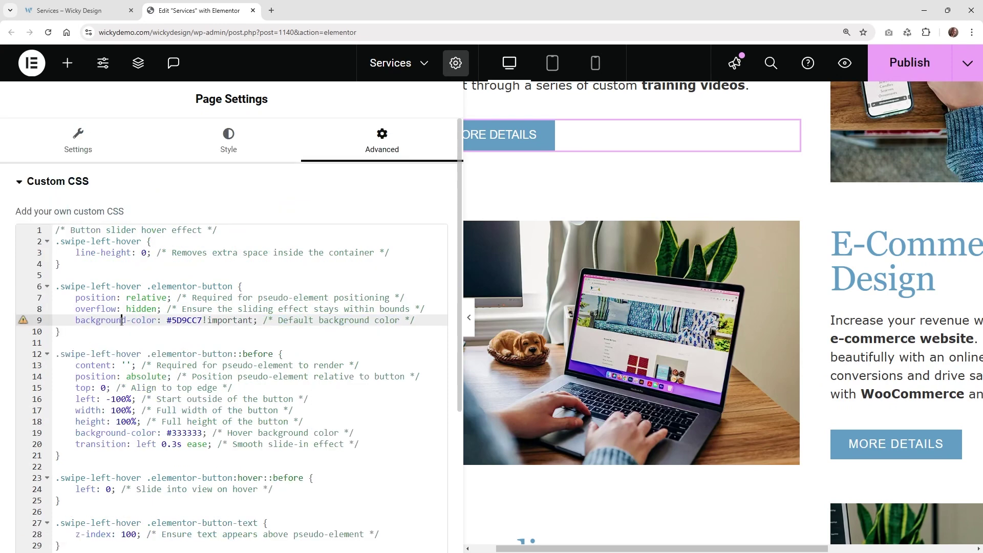
drag(203, 320, 172, 320)
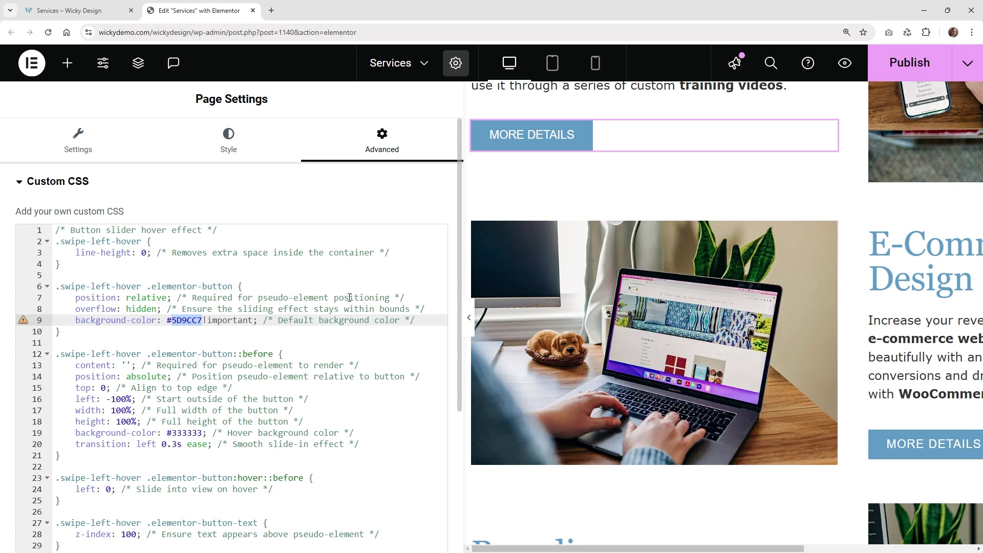
scroll(702, 180, up, 2)
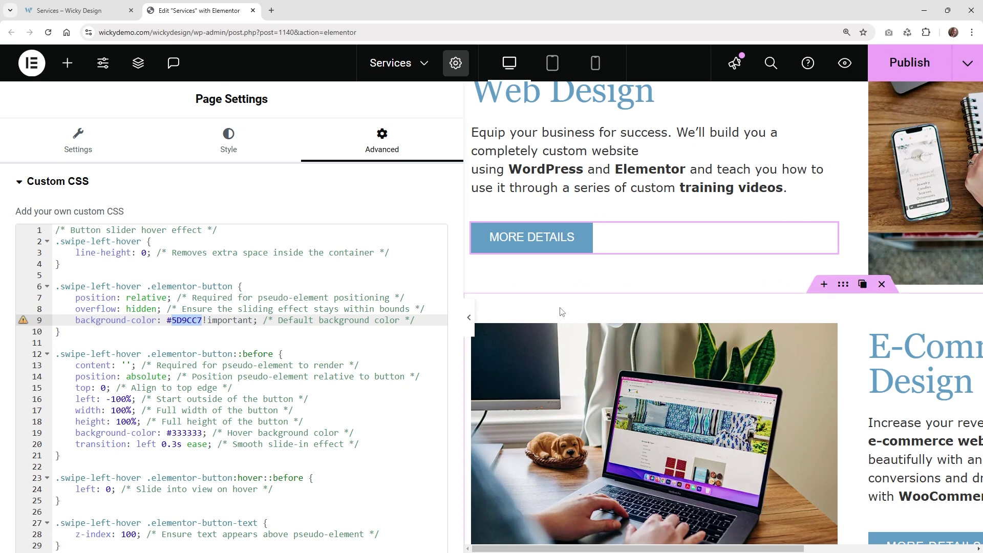
key(Left)
key(Right)
key(Right)
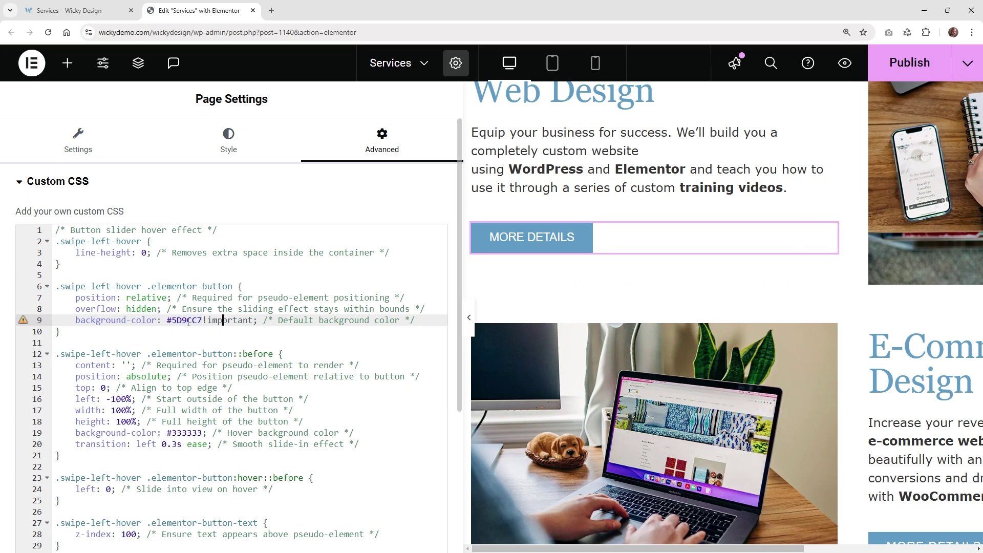
drag(203, 323, 172, 321)
click(172, 375)
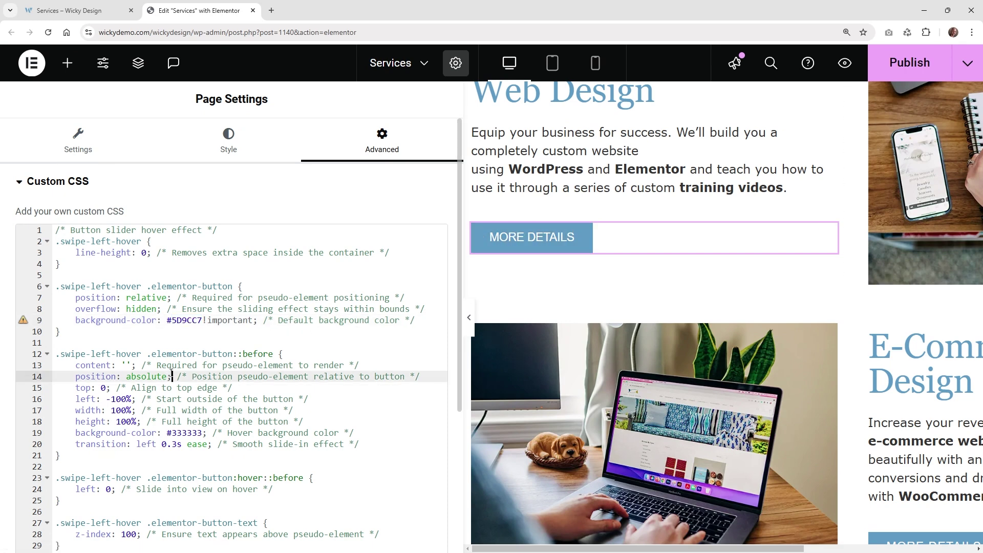
scroll(173, 374, down, 1)
click(106, 340)
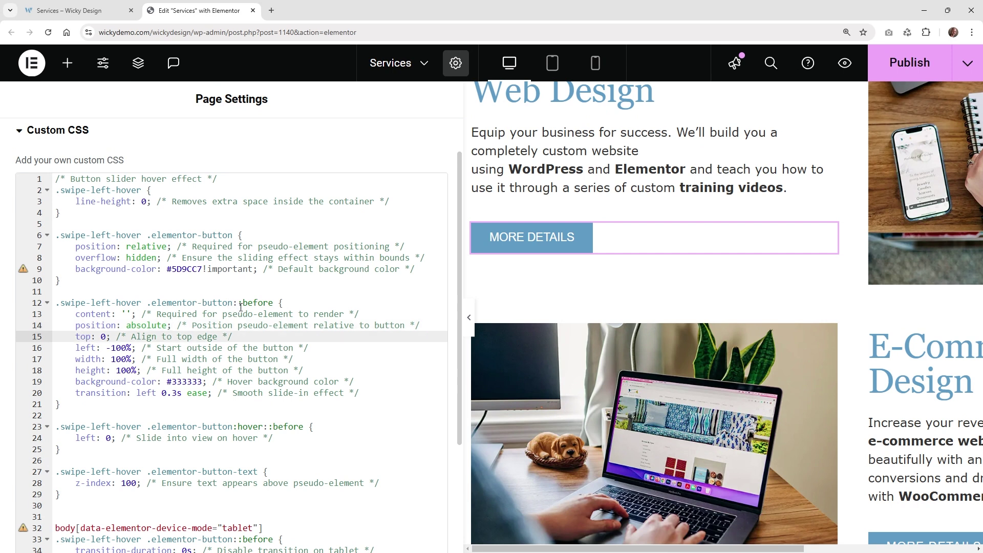
Step: Delete the minus on line 16 so the ::before overlay starts at left: 100%
click(260, 303)
drag(273, 303, 238, 303)
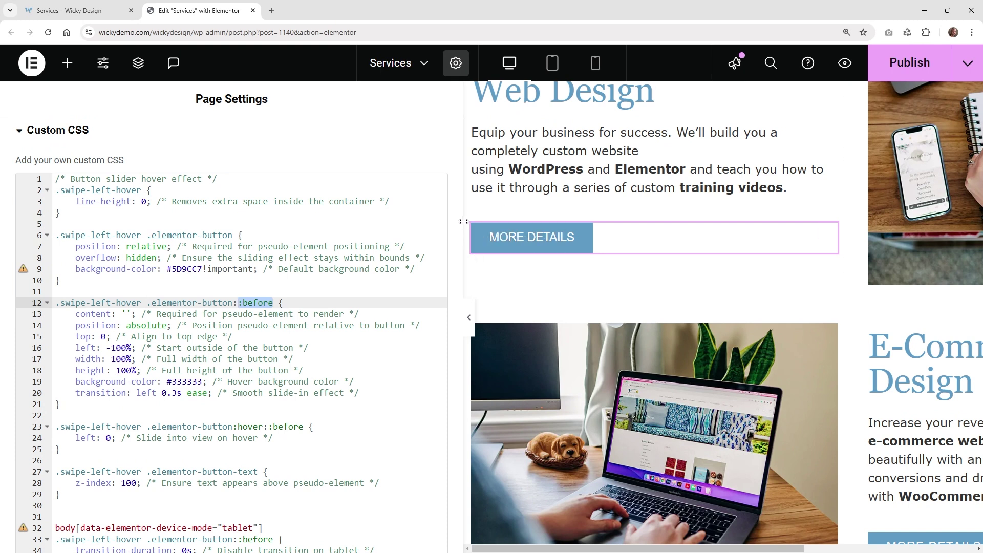
click(214, 303)
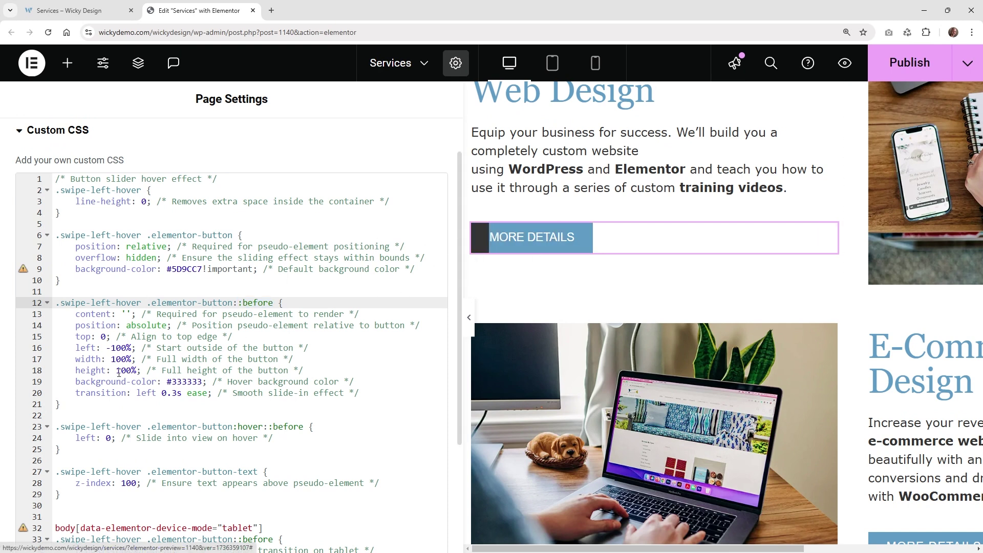
click(137, 326)
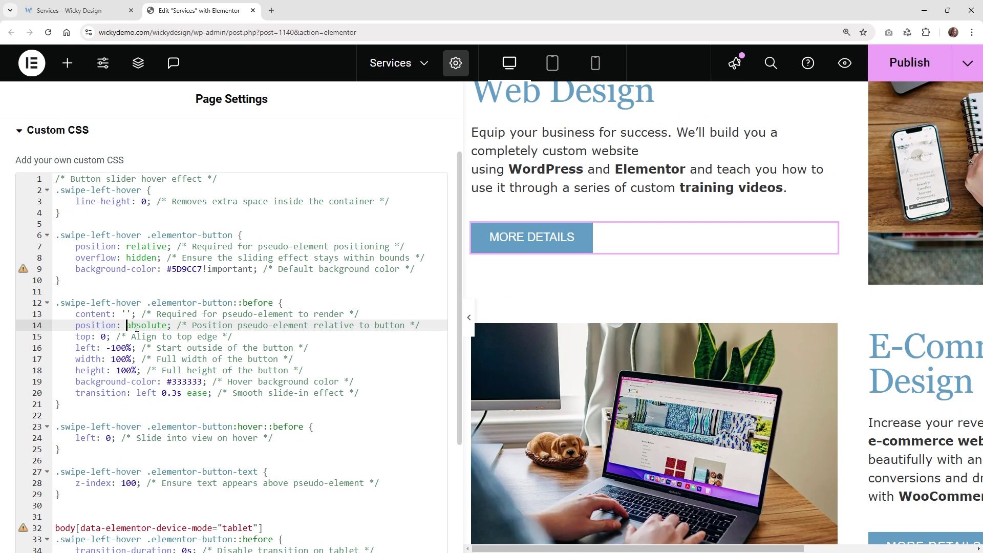
click(92, 336)
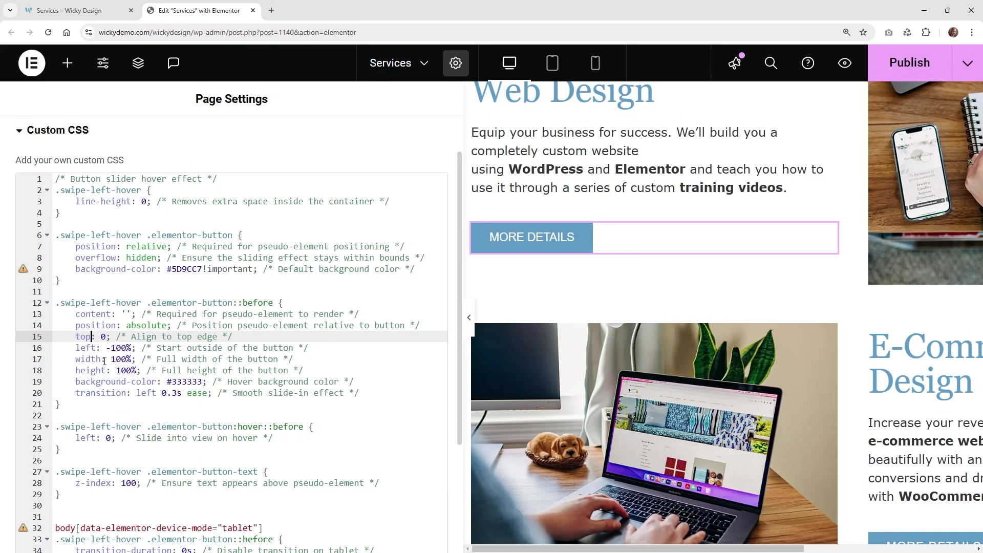
key(Down)
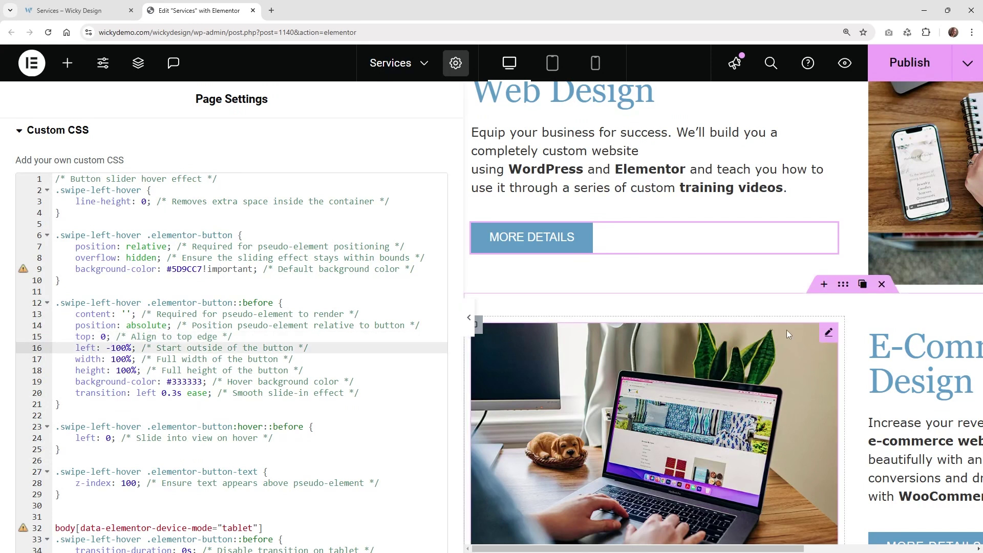
scroll(804, 380, down, 3)
key(Right)
key(Right)
key(Right)
key(Right)
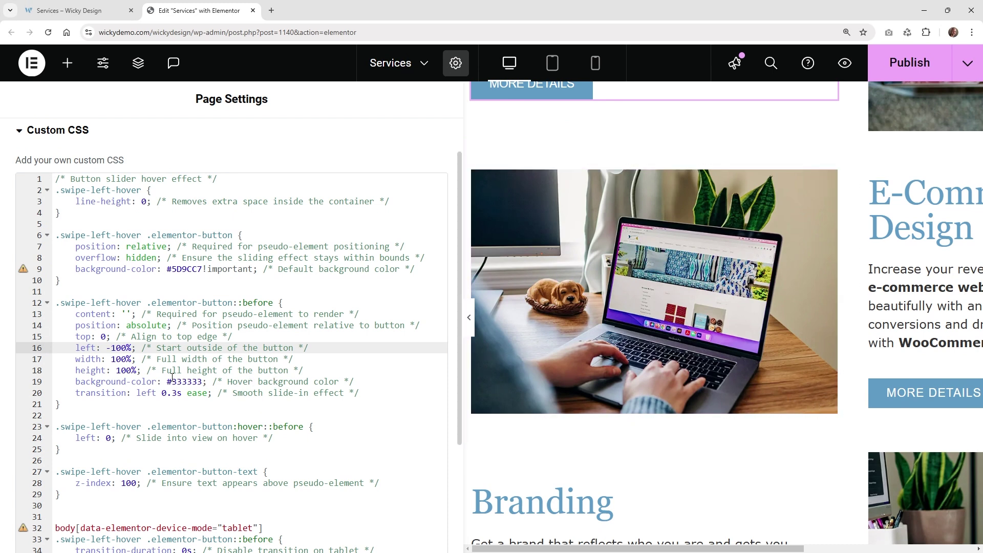
click(142, 394)
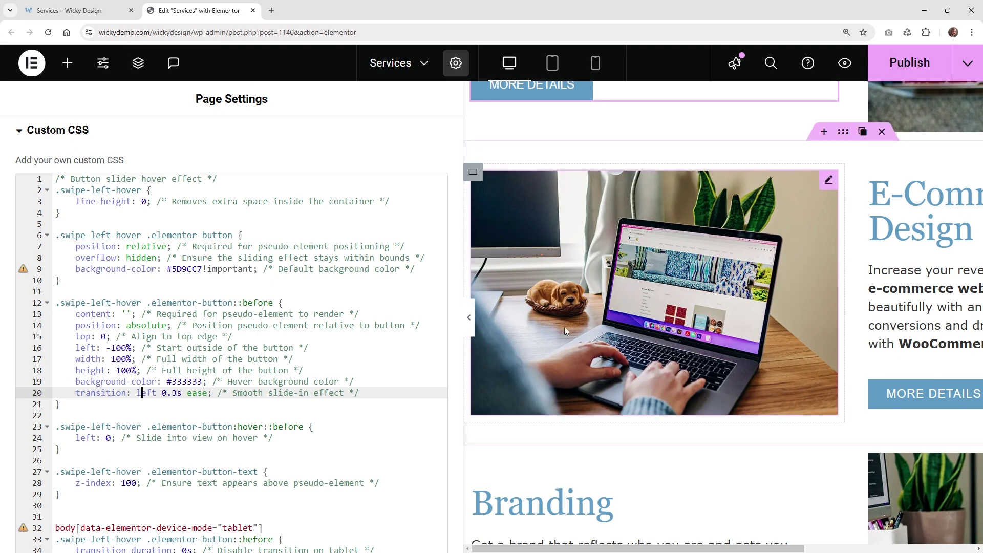
scroll(564, 326, up, 3)
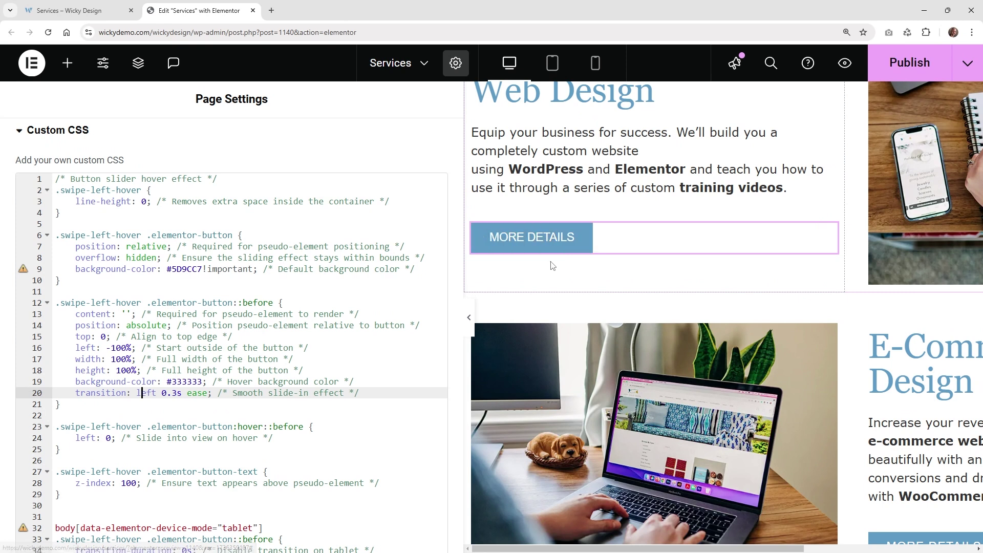
click(112, 350)
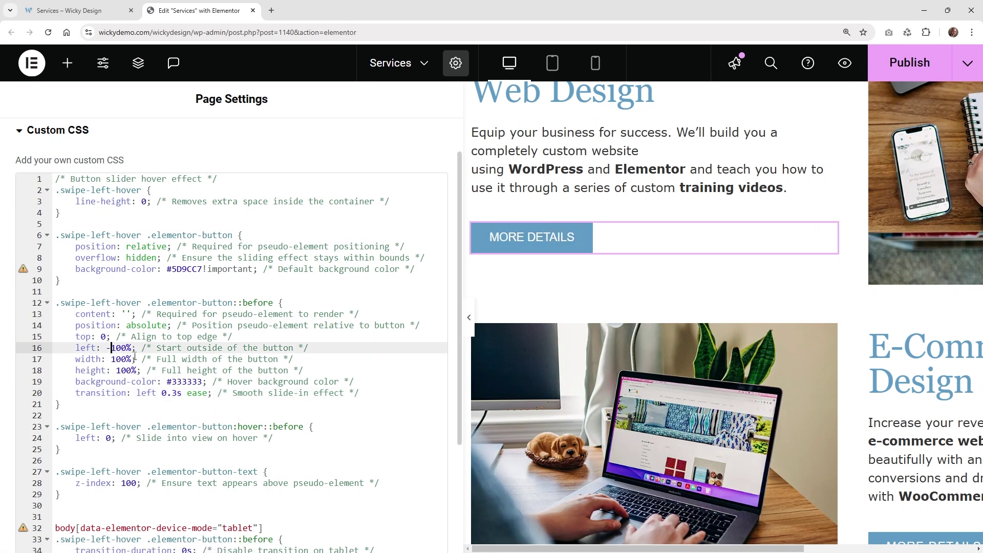
key(BackSpace)
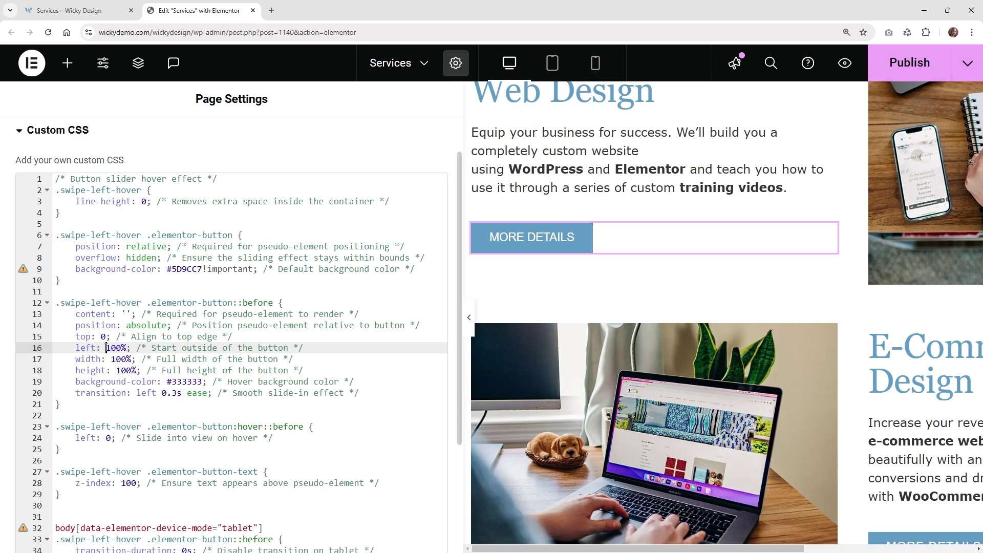
Step: Retype the minus so line 16 reads left: -100% and dismiss autocomplete
text(-)
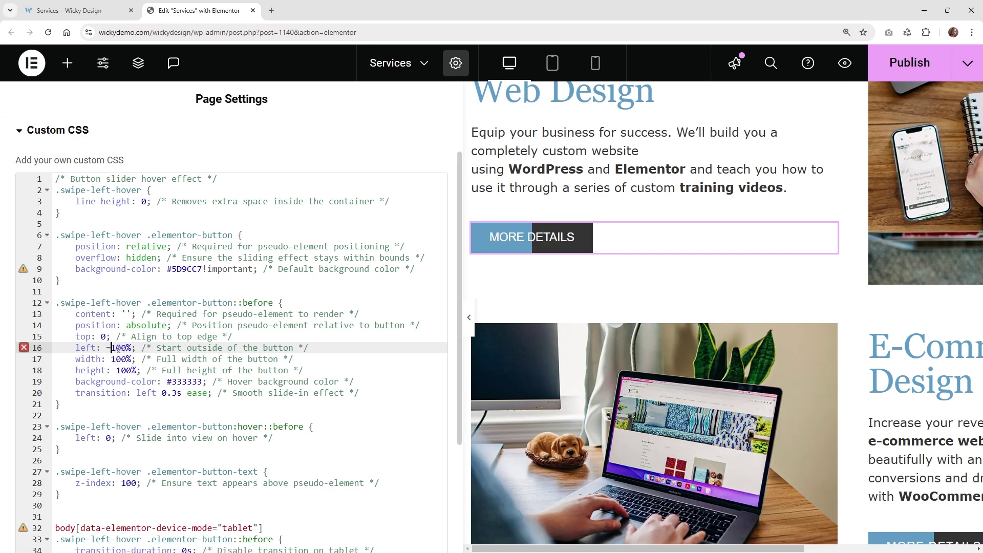
key(BackSpace)
text(-)
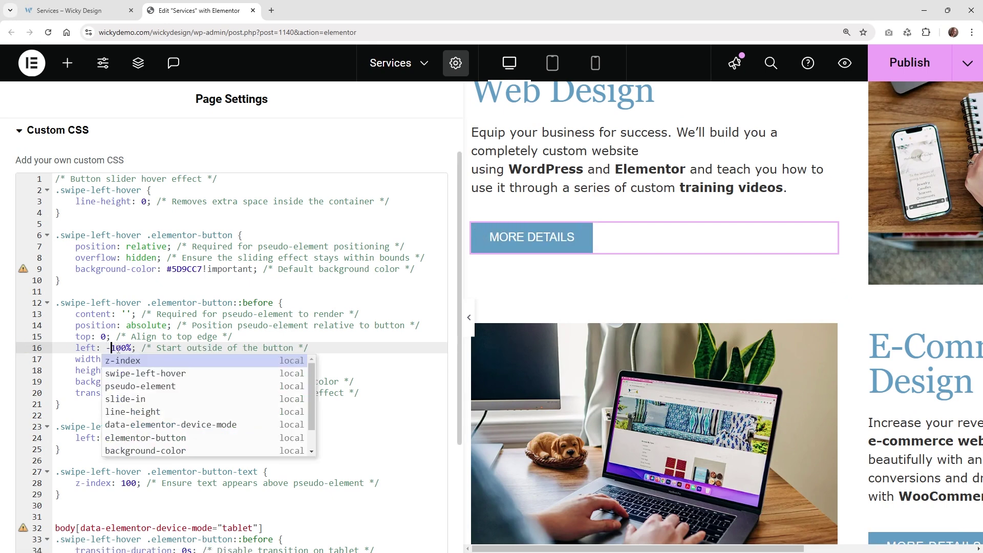
key(Escape)
Step: Review the width, height, background-color 333333 and transition rules, placing the caret in the 0.3s duration
click(121, 359)
drag(86, 359, 136, 370)
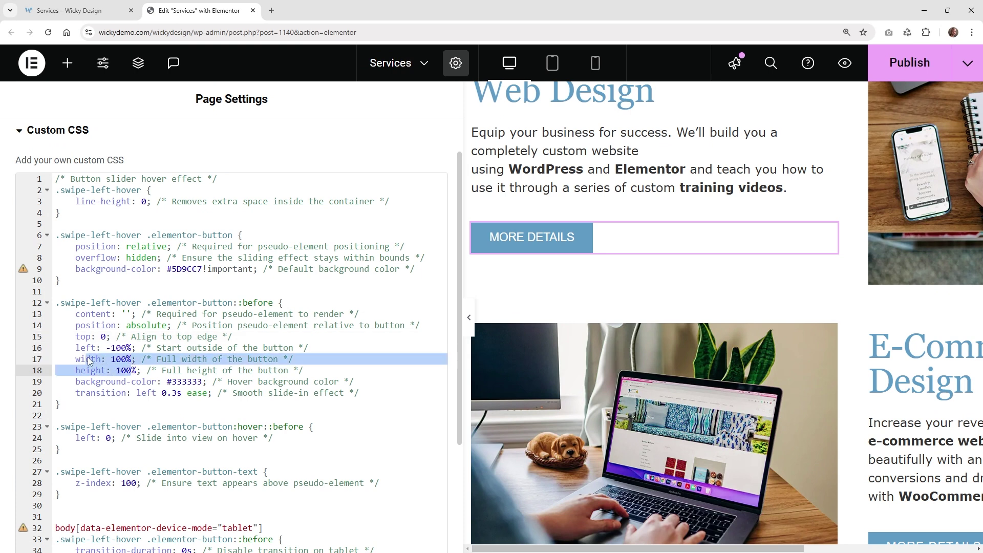
click(86, 359)
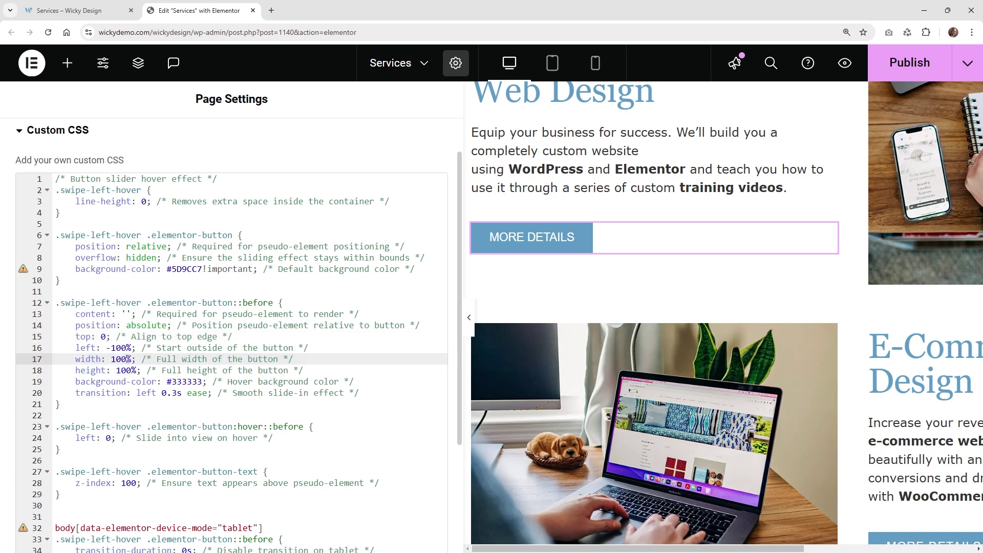
click(193, 359)
drag(172, 357, 203, 359)
click(203, 371)
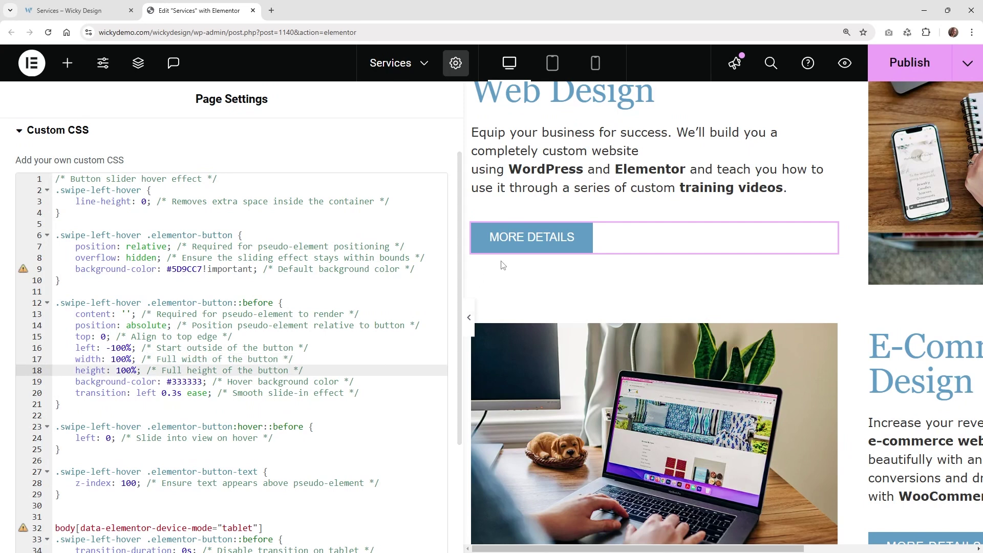
mouse_move(573, 245)
click(101, 382)
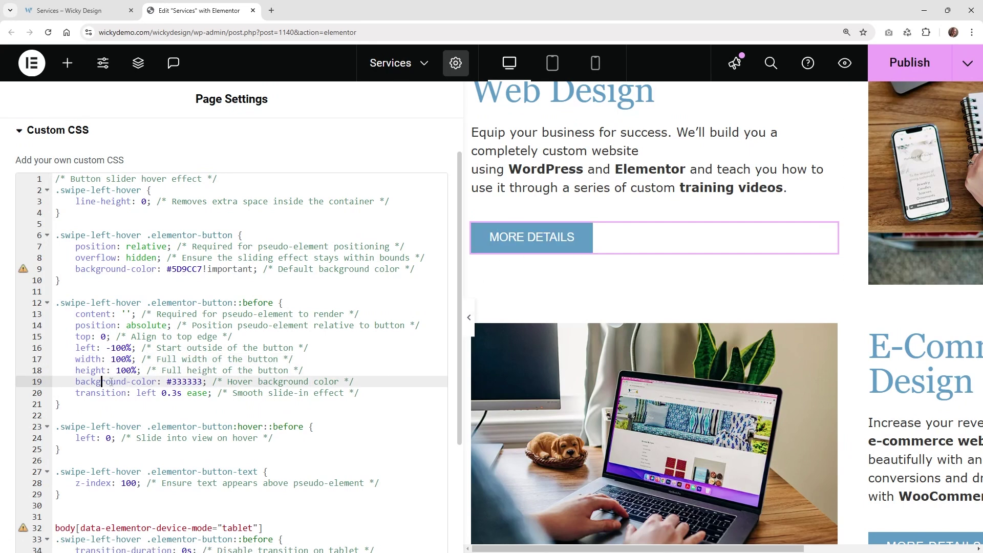
drag(204, 382, 172, 382)
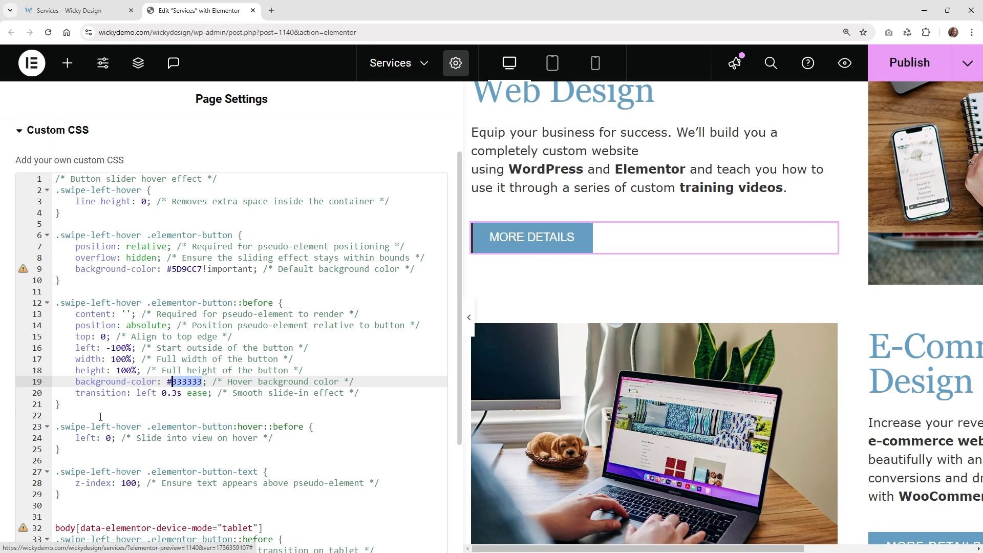
click(158, 392)
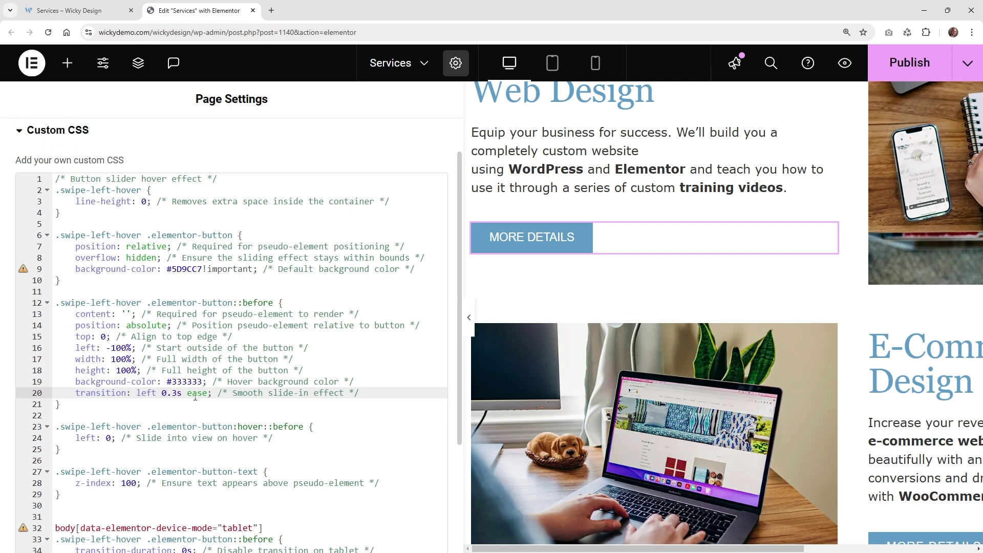
click(165, 393)
key(BackSpace)
text(2)
mouse_move(559, 252)
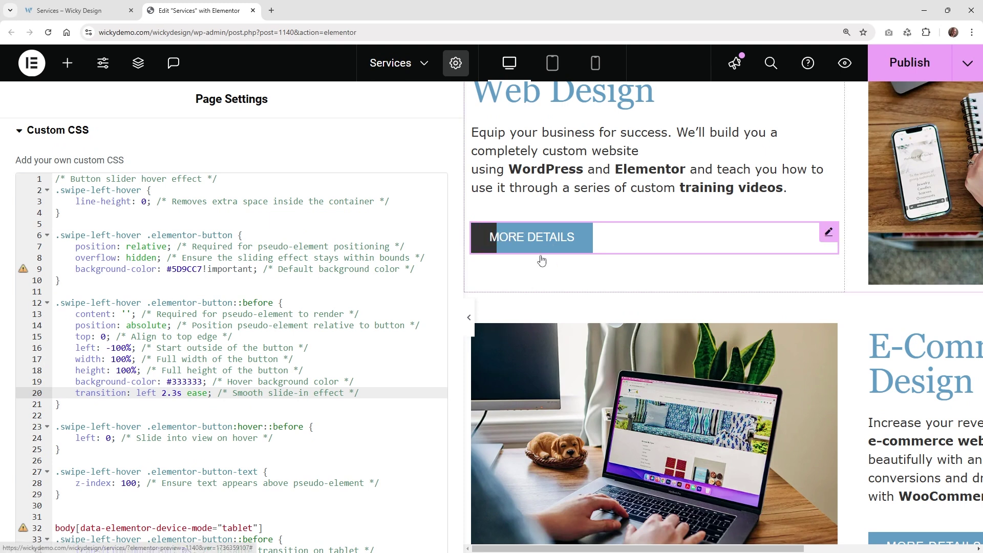
double_click(164, 393)
text(0)
click(223, 381)
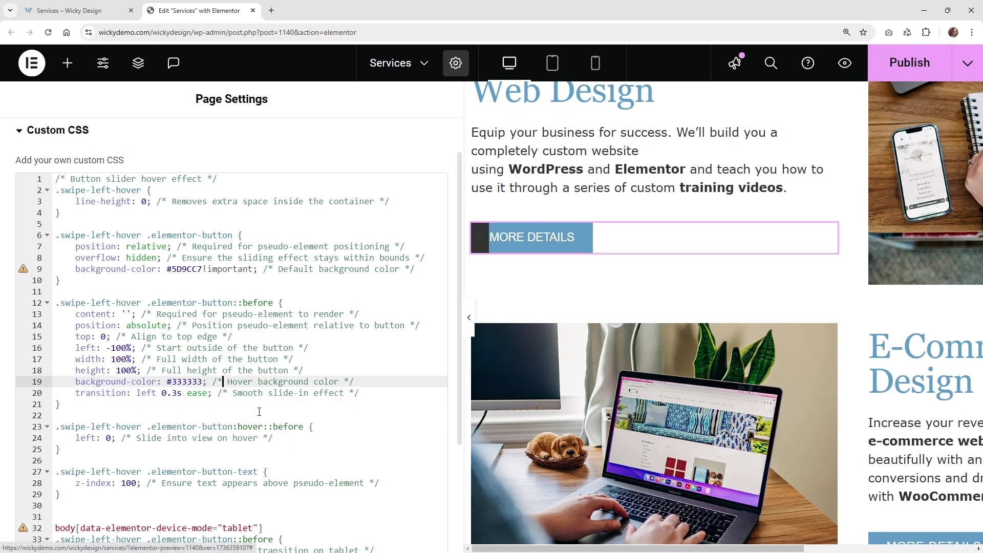
click(157, 437)
drag(280, 439, 73, 438)
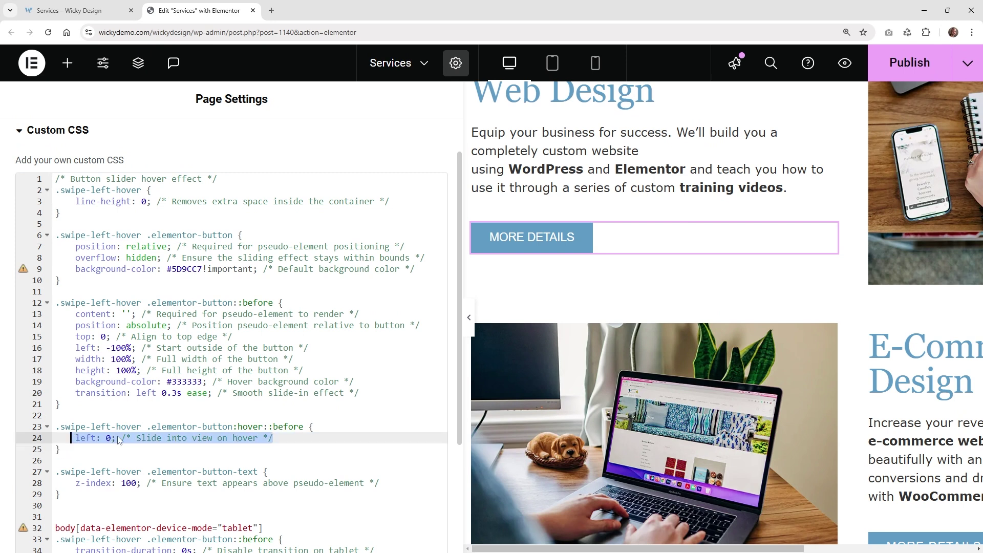
click(132, 483)
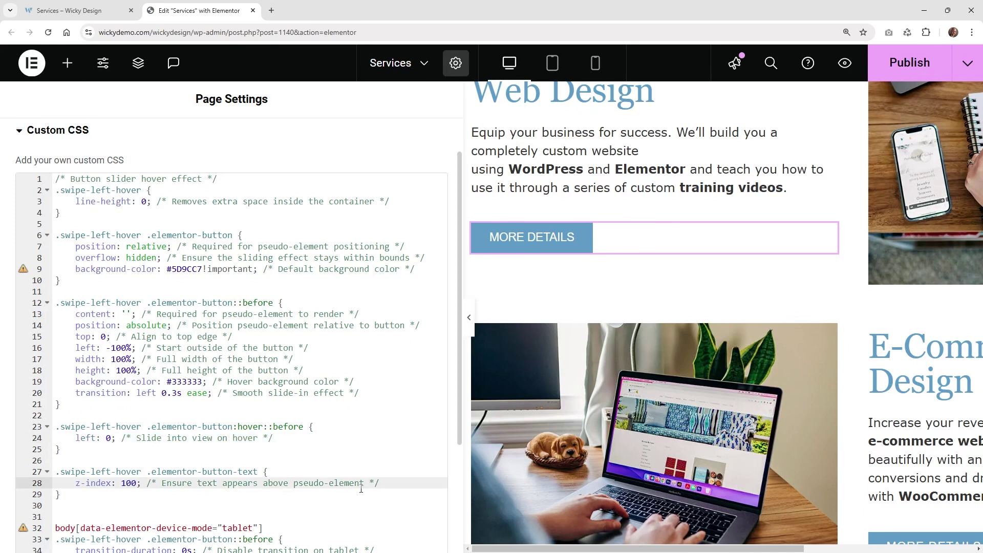
drag(382, 483, 76, 485)
key(BackSpace)
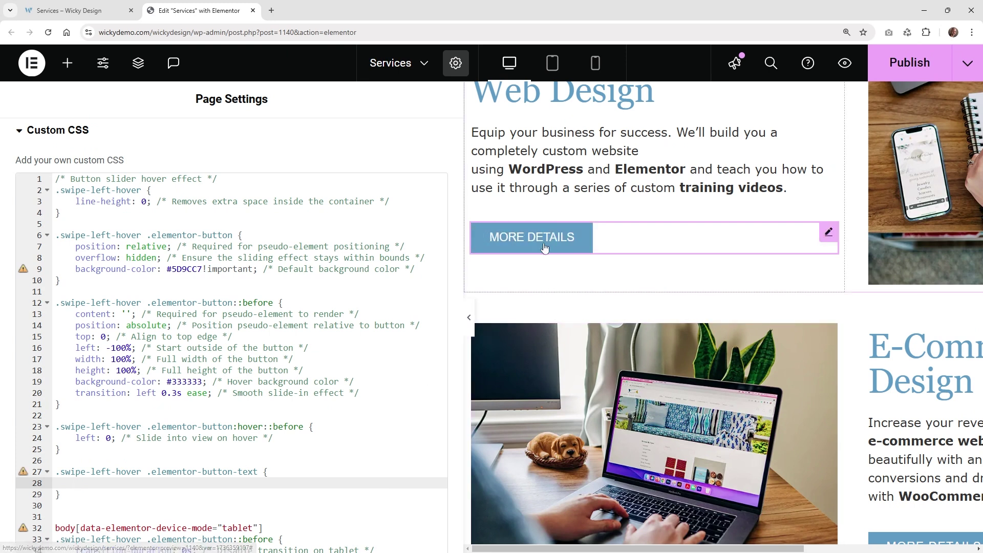
key(ctrl+z)
click(194, 484)
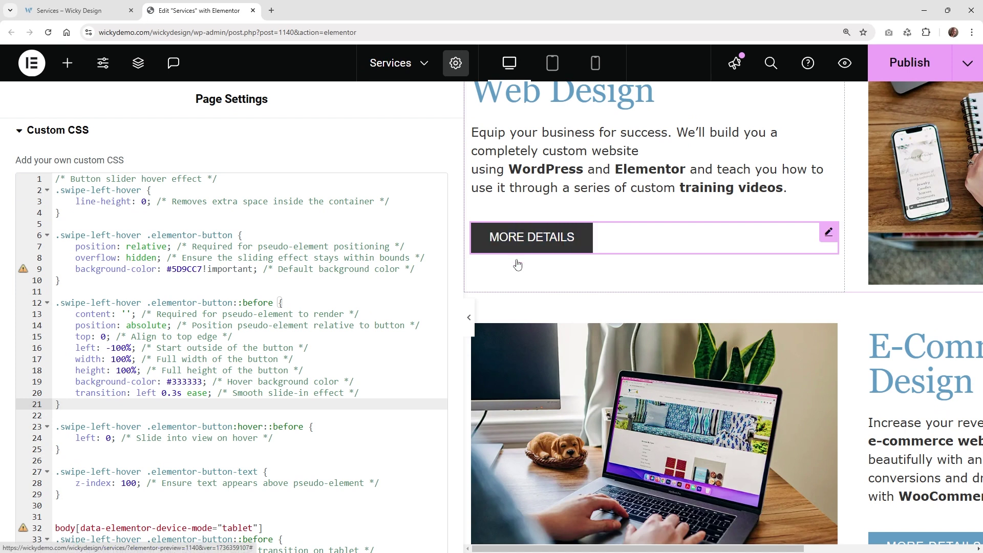
Step: Set the overlay's starting position to top: -100% and left: 0
click(102, 336)
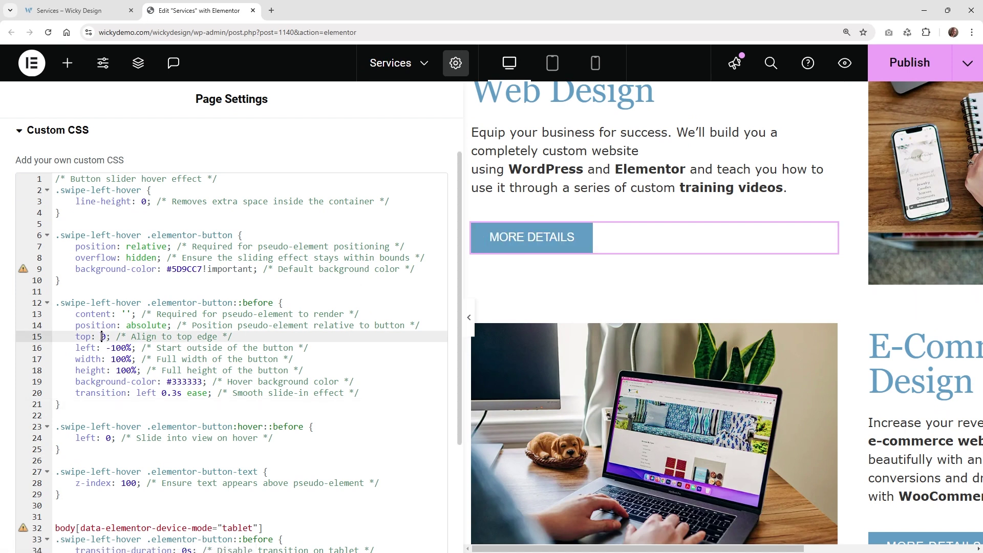
click(116, 348)
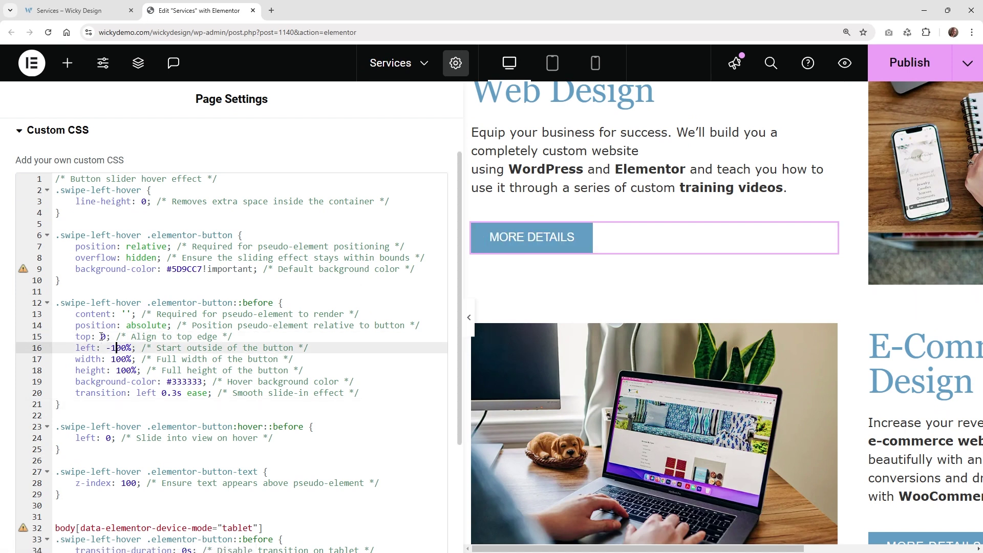
click(102, 337)
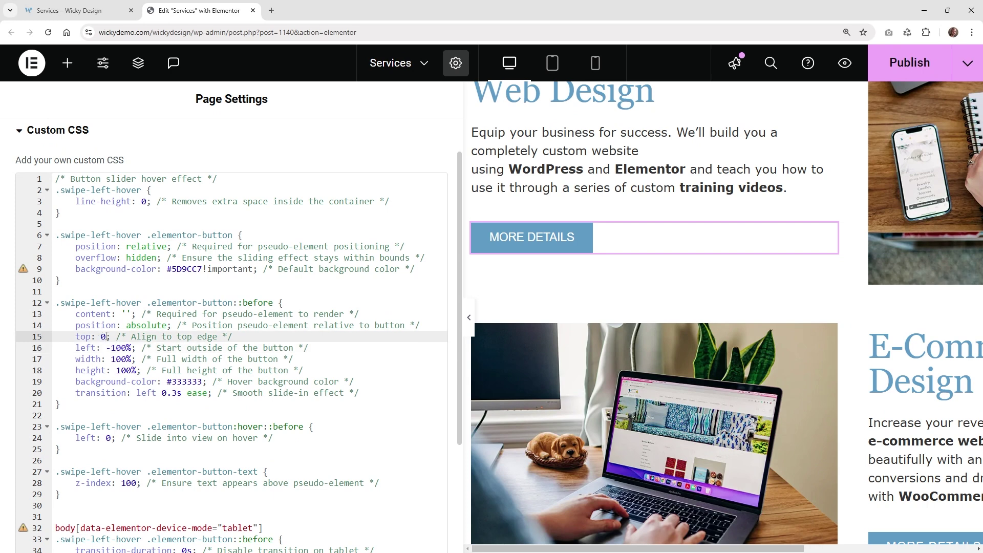
text(-10)
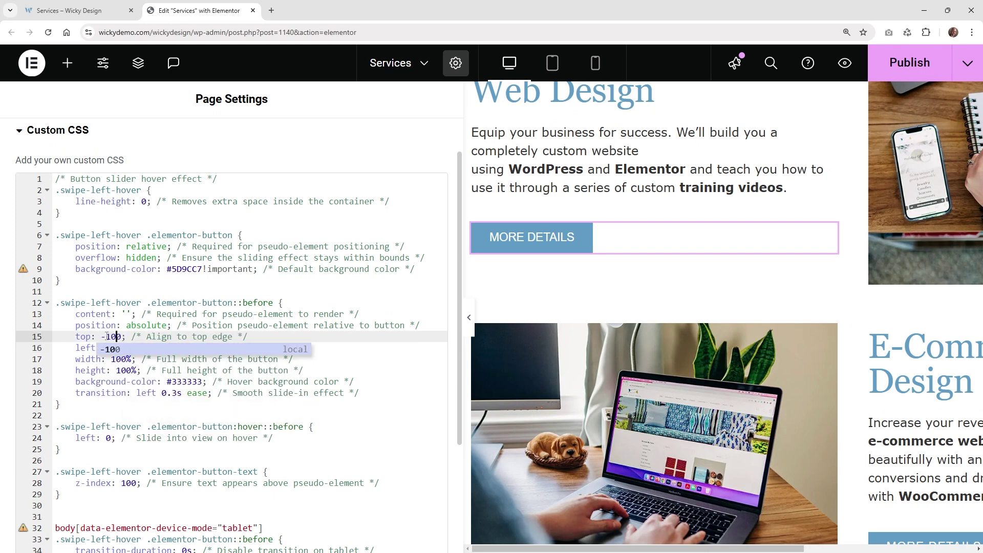
key(Right)
text(%)
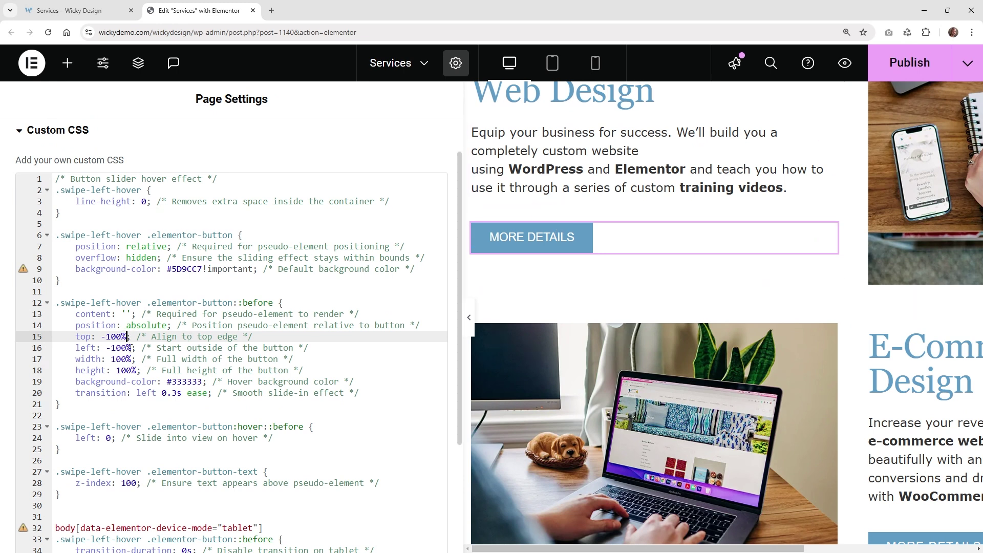
drag(130, 348, 108, 344)
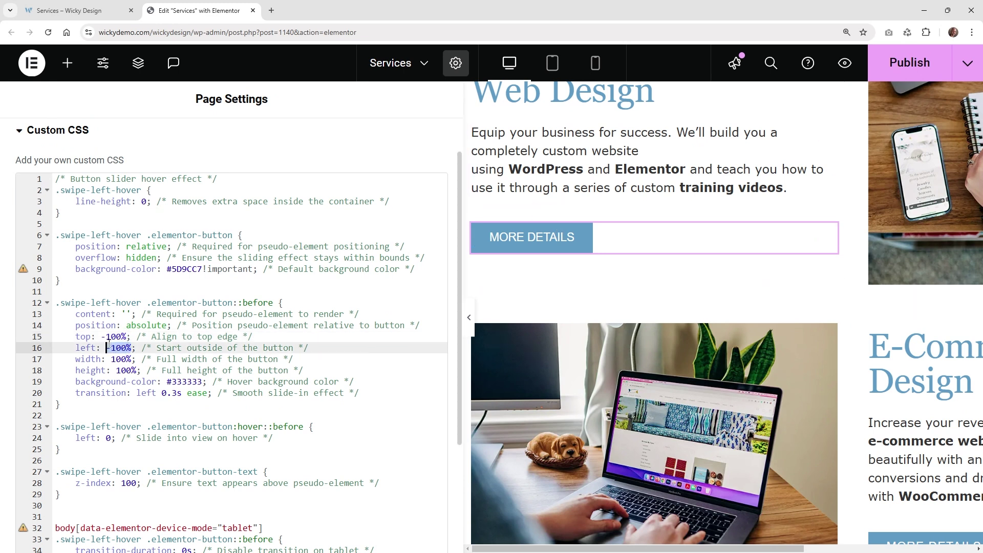
text(0)
click(147, 326)
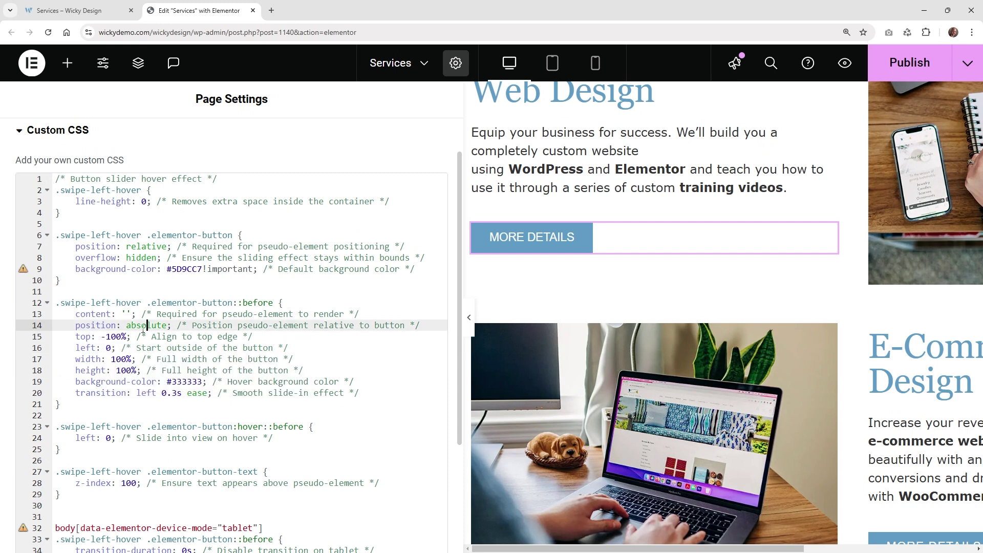
Step: Change the transitioned property and the hover rule's property from left to top
click(120, 361)
click(127, 370)
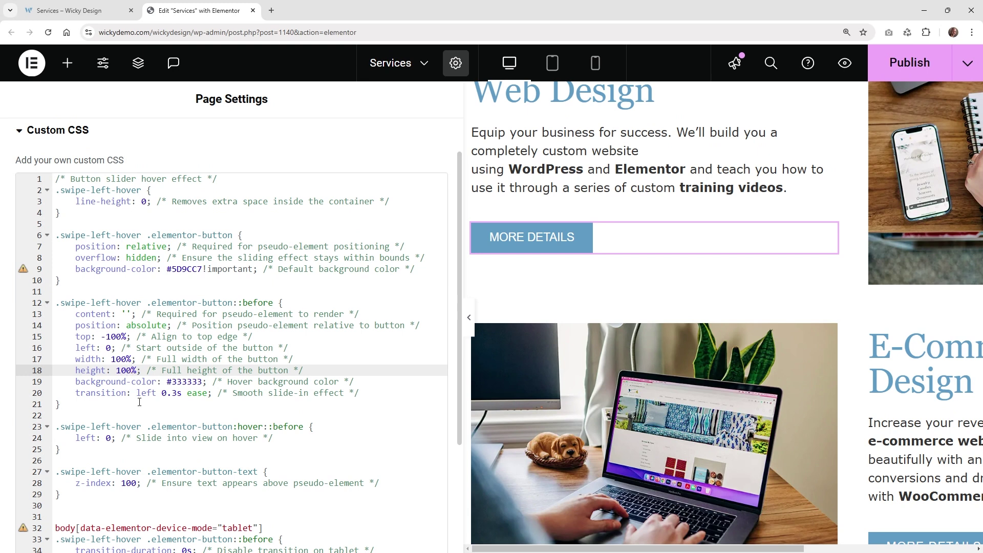
drag(155, 393, 137, 393)
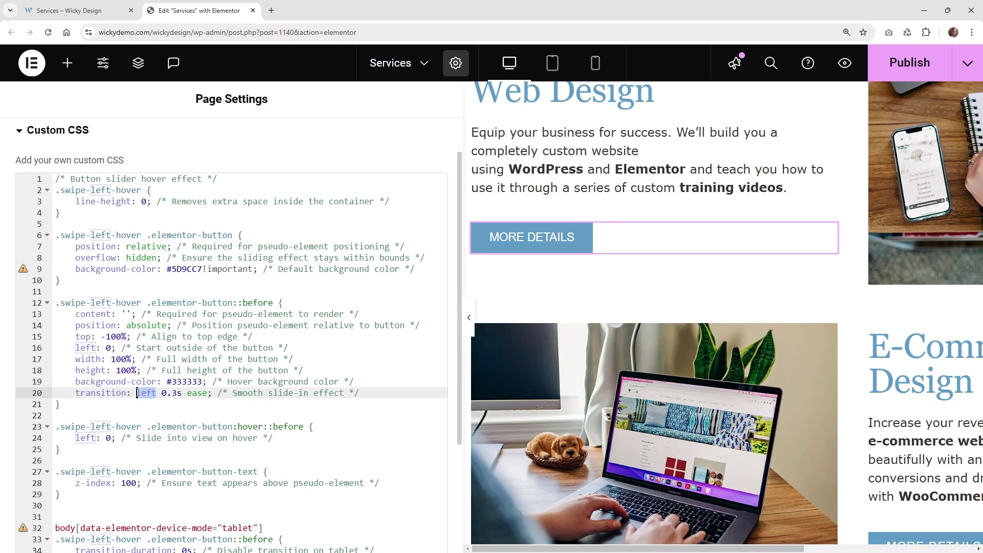
text(top)
drag(98, 438, 77, 439)
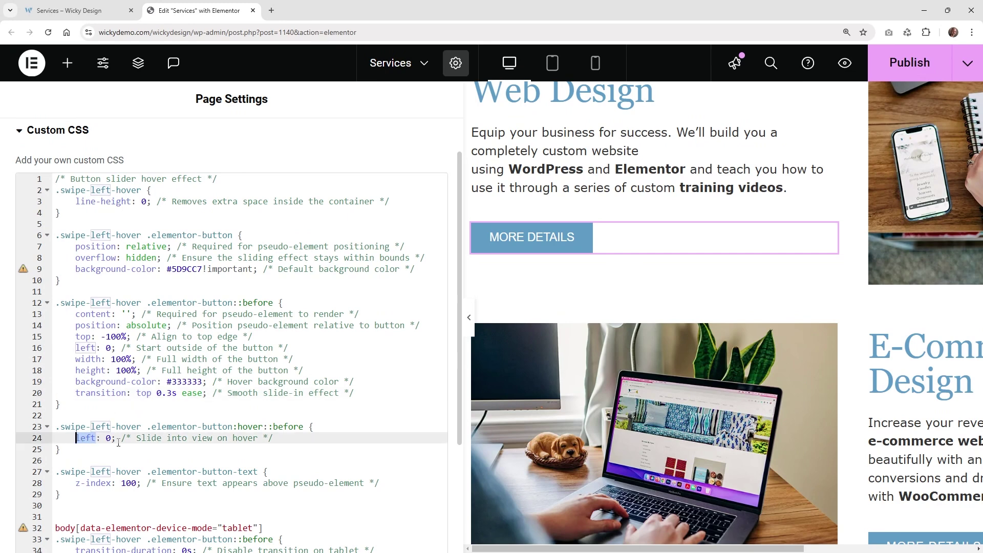
text(top)
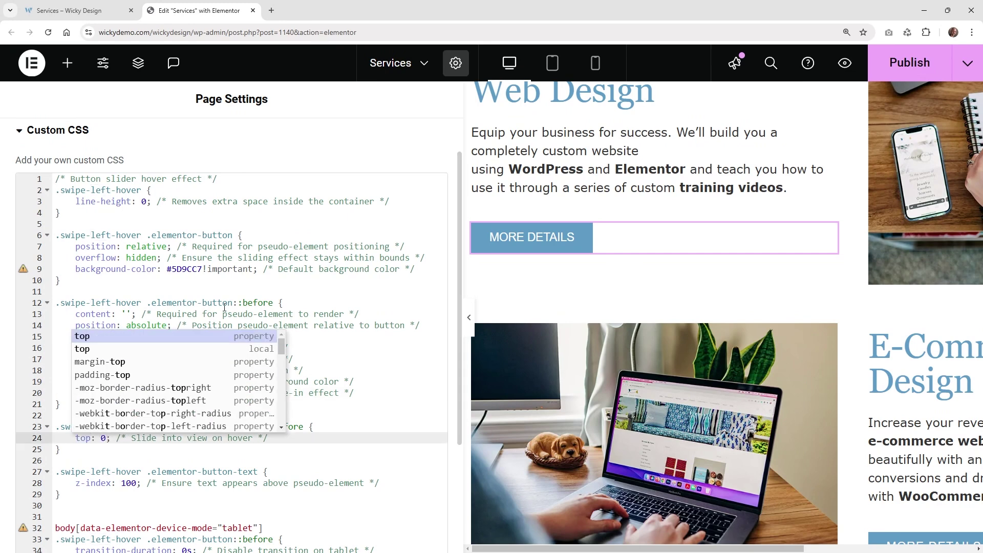
click(224, 306)
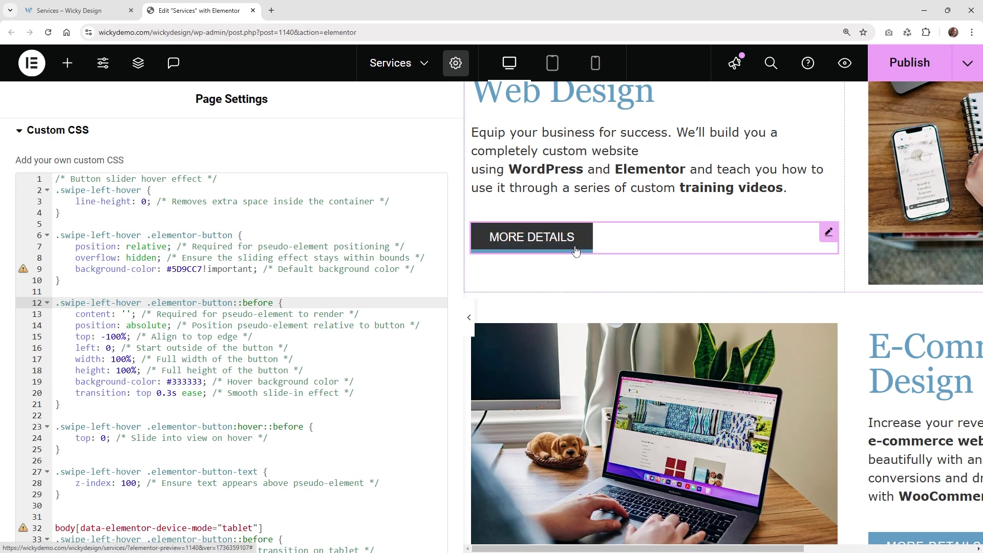
Step: Remove the minus from the top value, restoring top: 0, left: -100%, left transition and hover left: 0
click(162, 382)
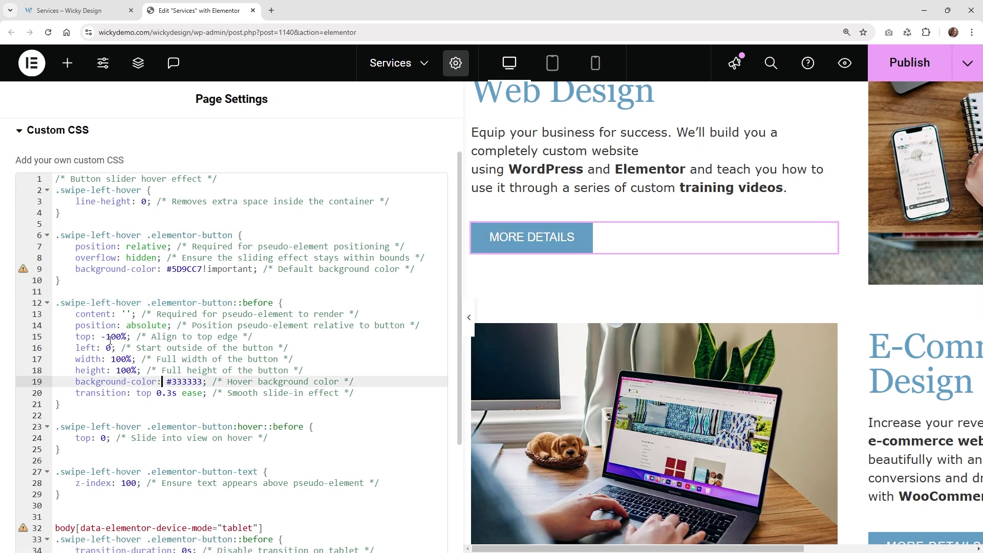
click(107, 337)
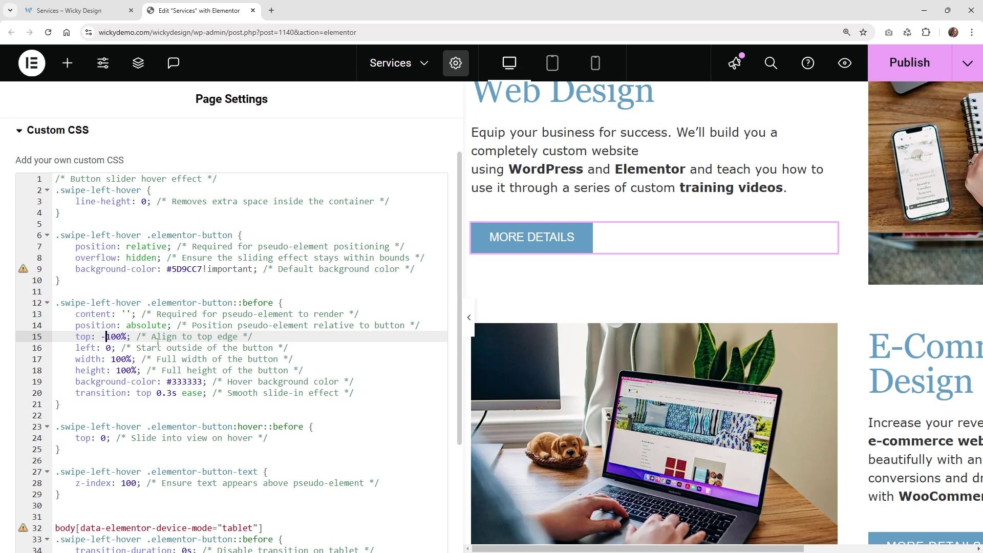
key(BackSpace)
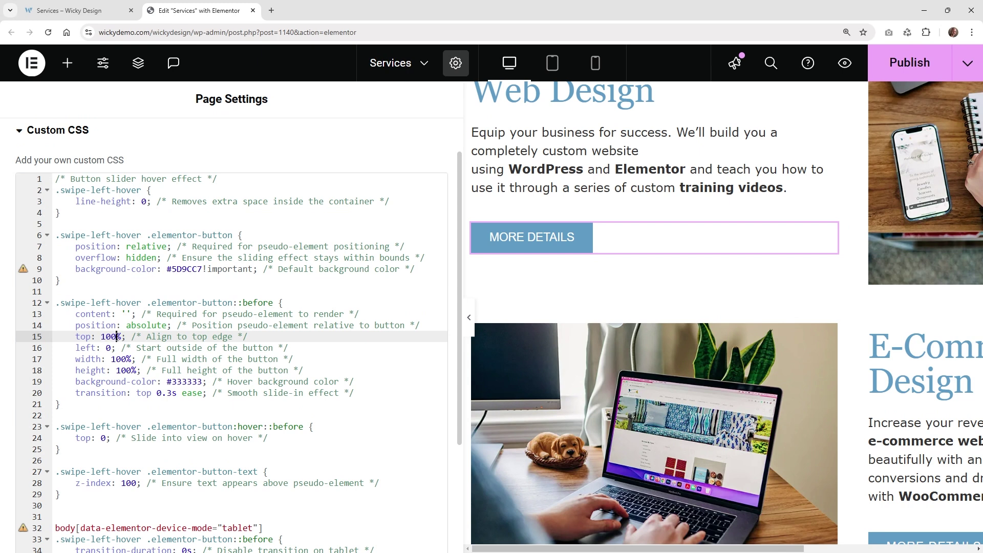
drag(122, 337, 101, 337)
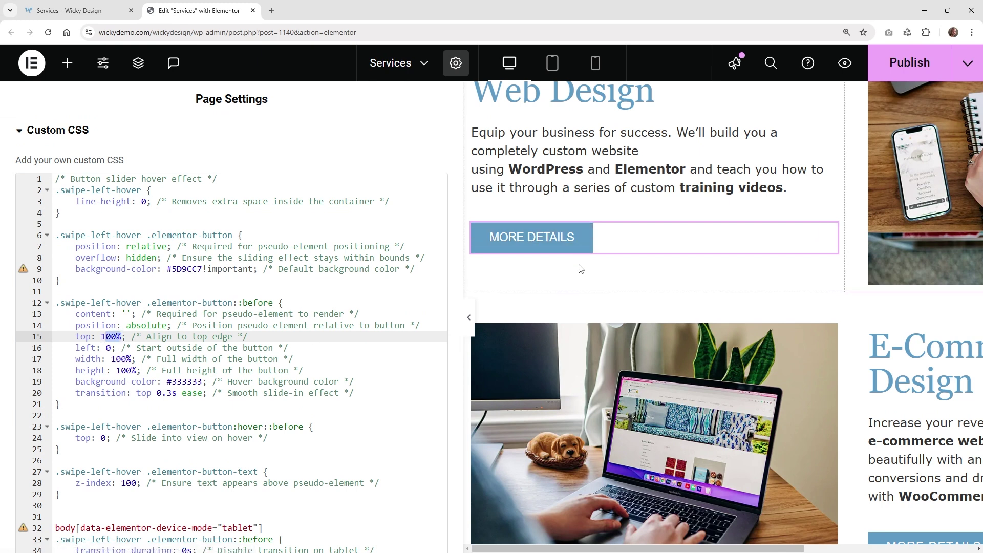
click(106, 337)
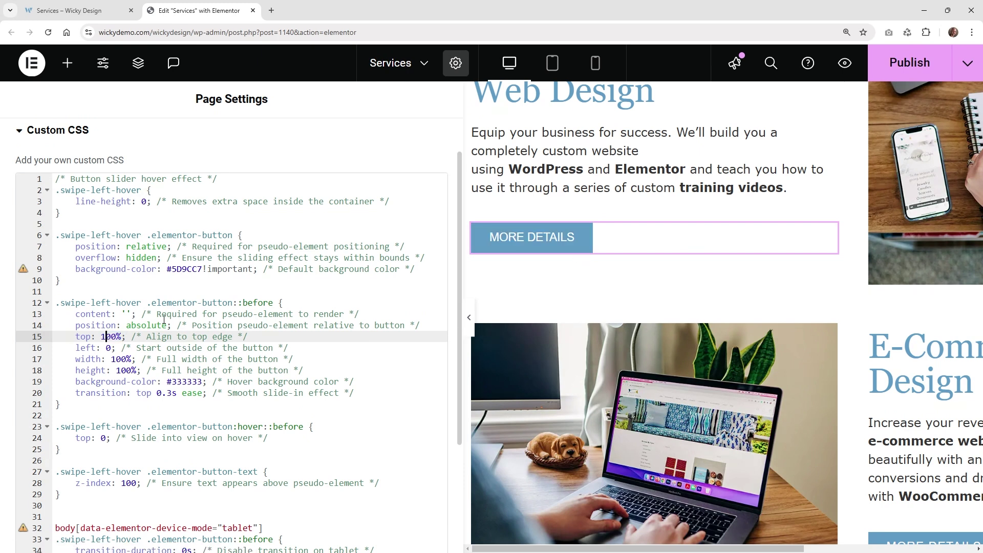
click(111, 337)
click(110, 350)
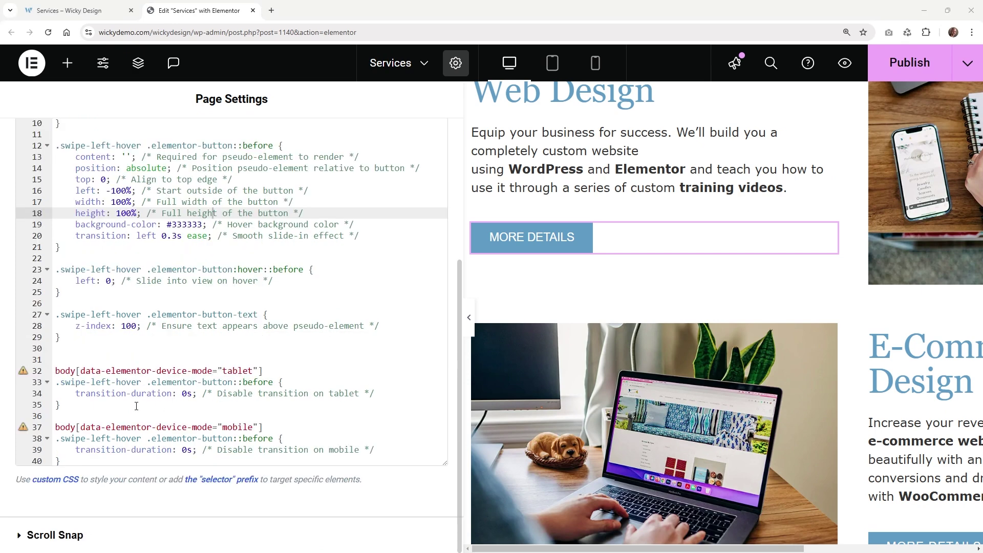
click(96, 411)
drag(74, 409, 55, 370)
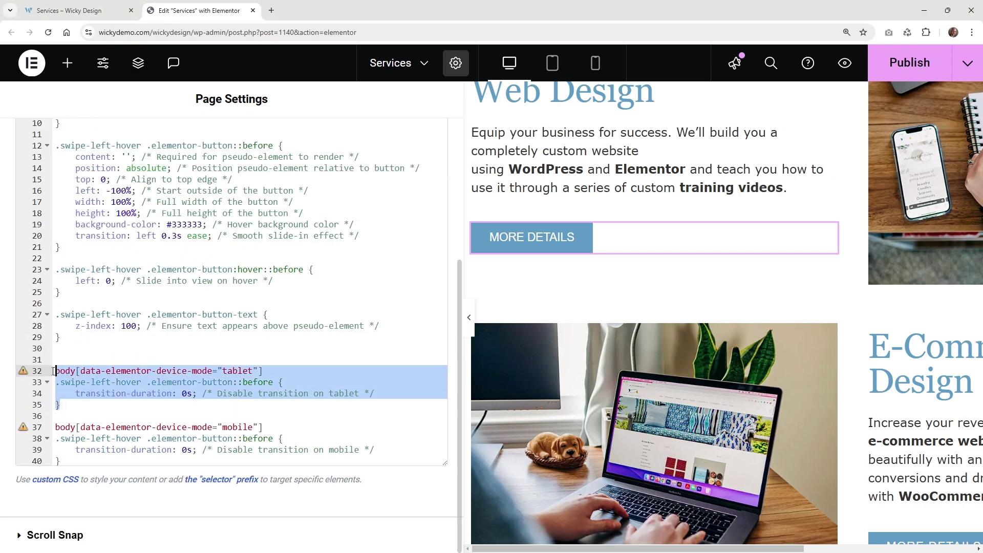
click(158, 416)
drag(67, 463, 55, 370)
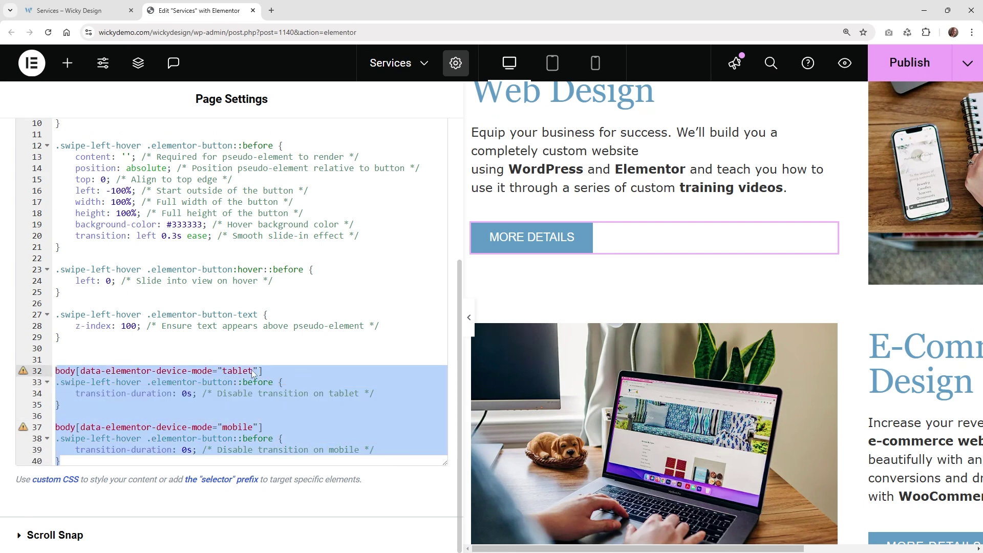
click(103, 404)
click(61, 371)
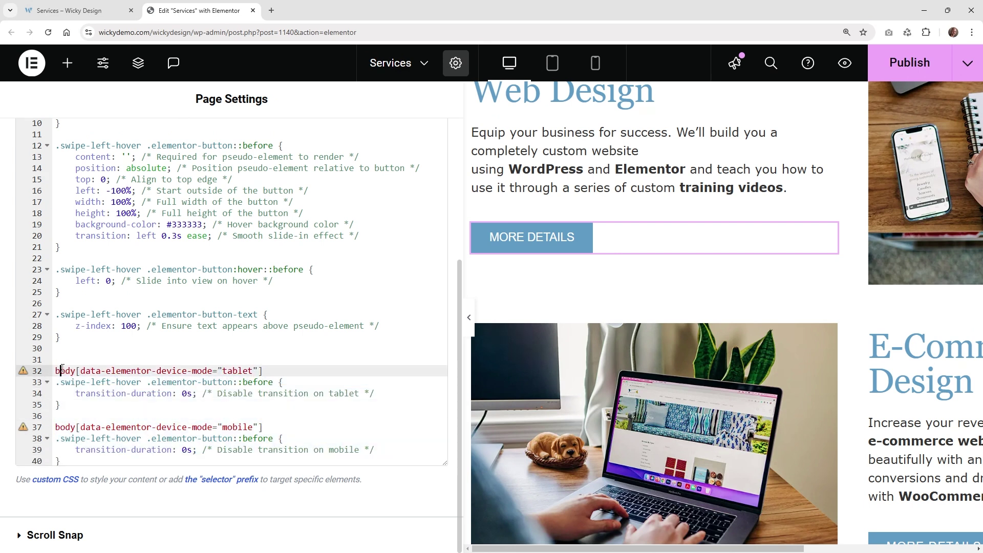
click(87, 370)
click(553, 63)
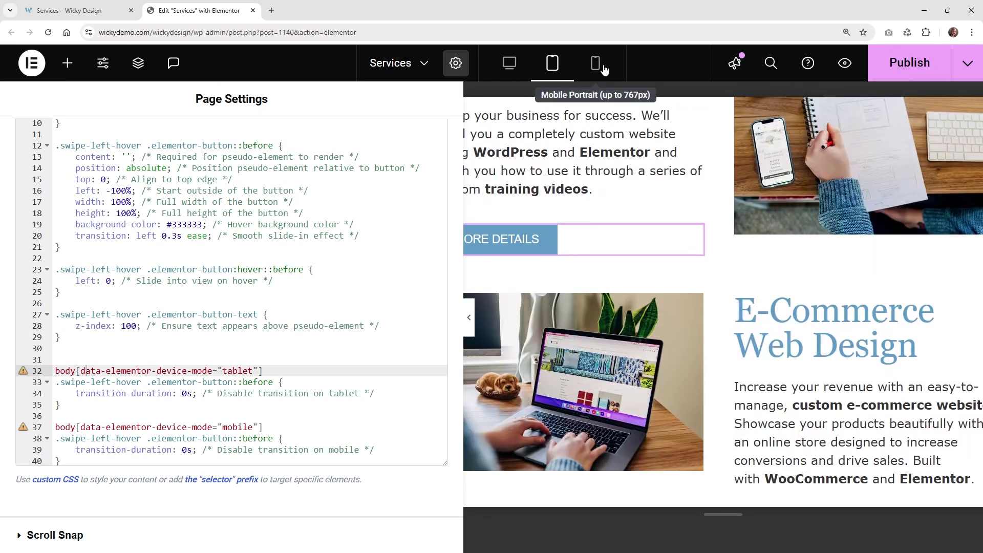
click(595, 63)
click(509, 63)
click(106, 370)
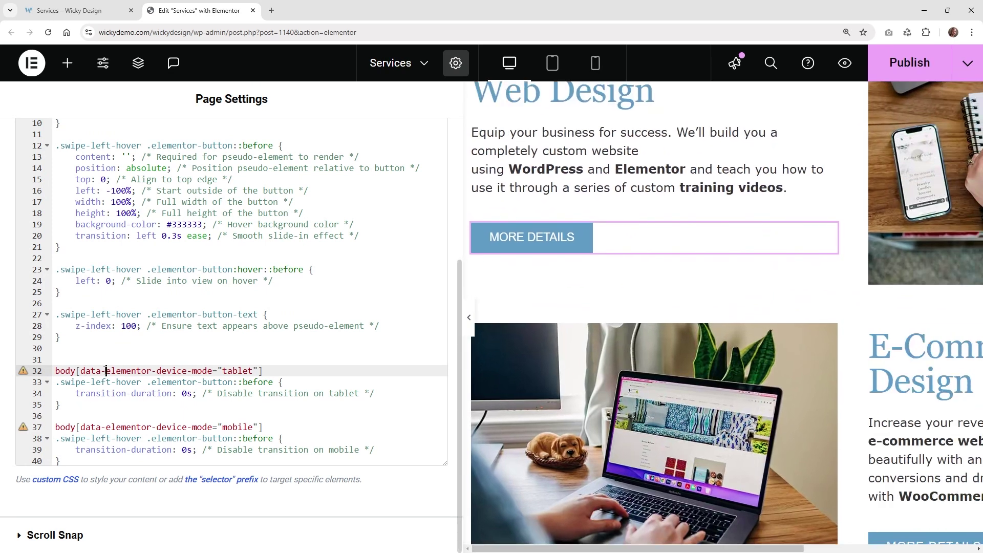
click(238, 370)
click(238, 423)
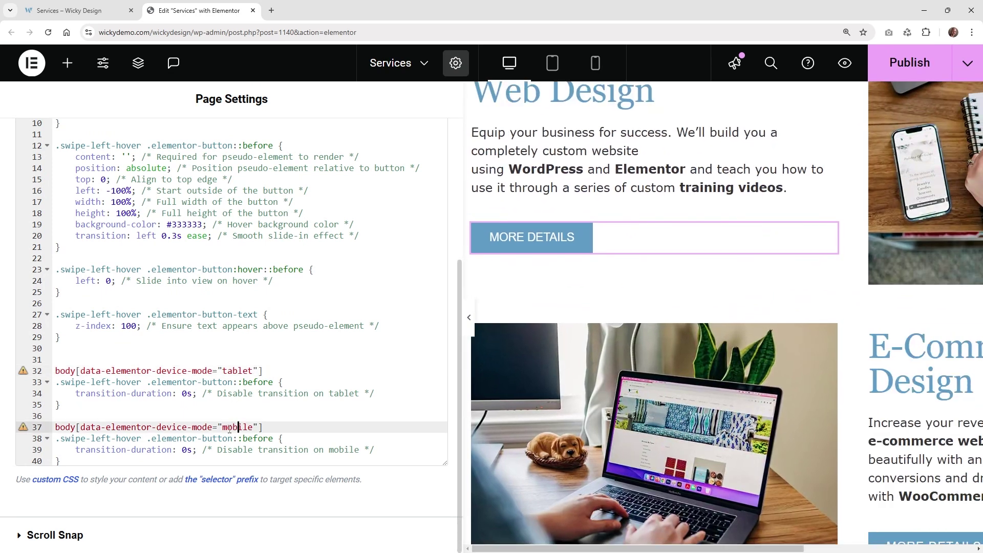
click(157, 439)
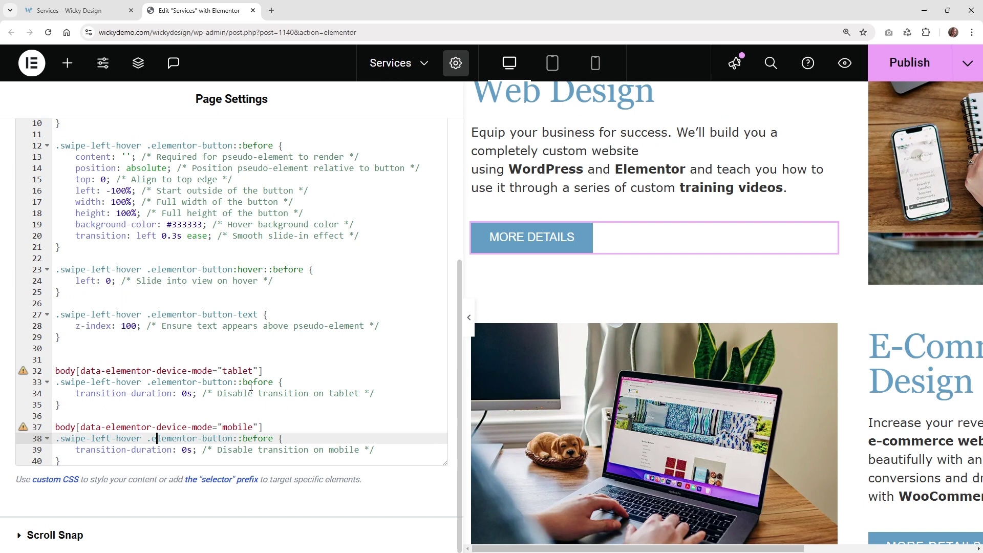
click(234, 371)
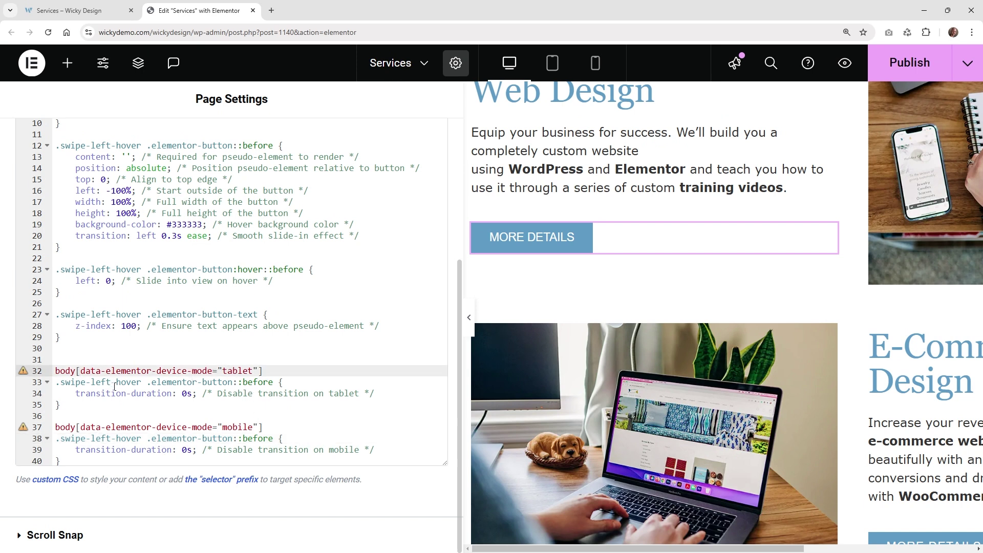
click(157, 383)
click(111, 393)
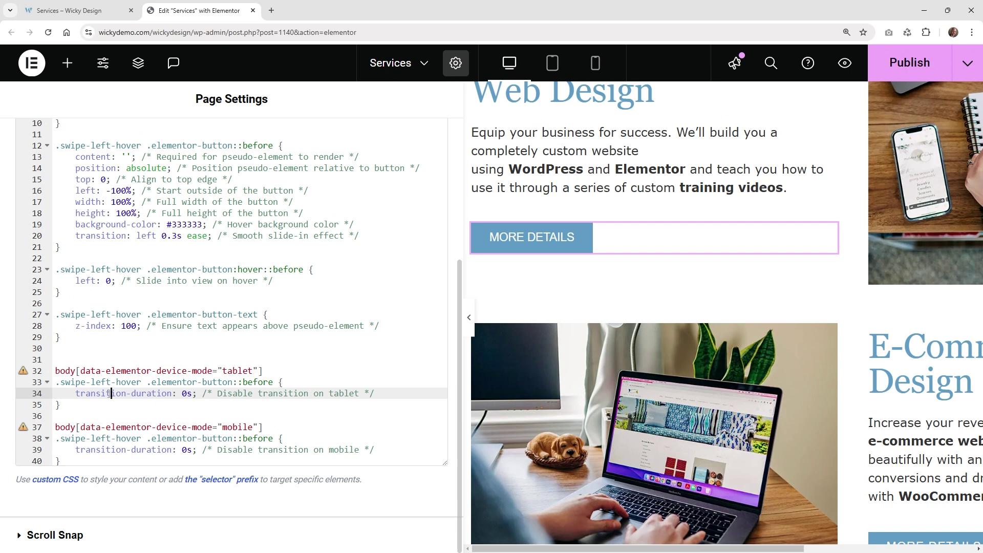
click(185, 393)
click(185, 450)
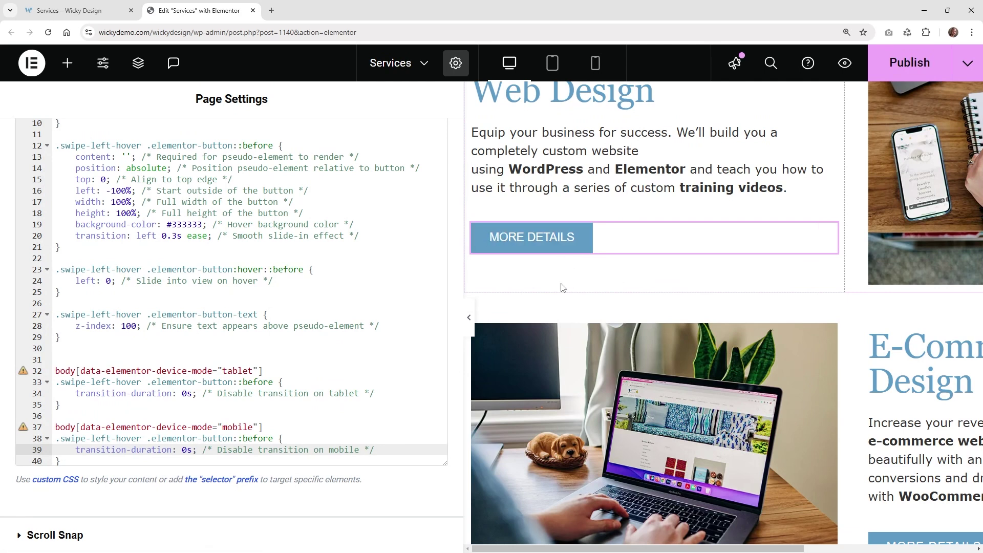
click(57, 416)
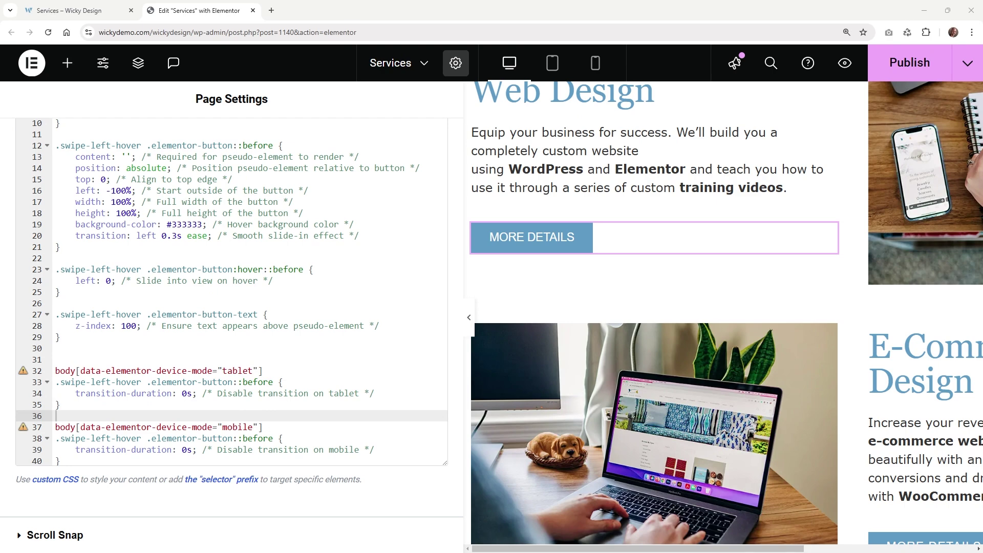